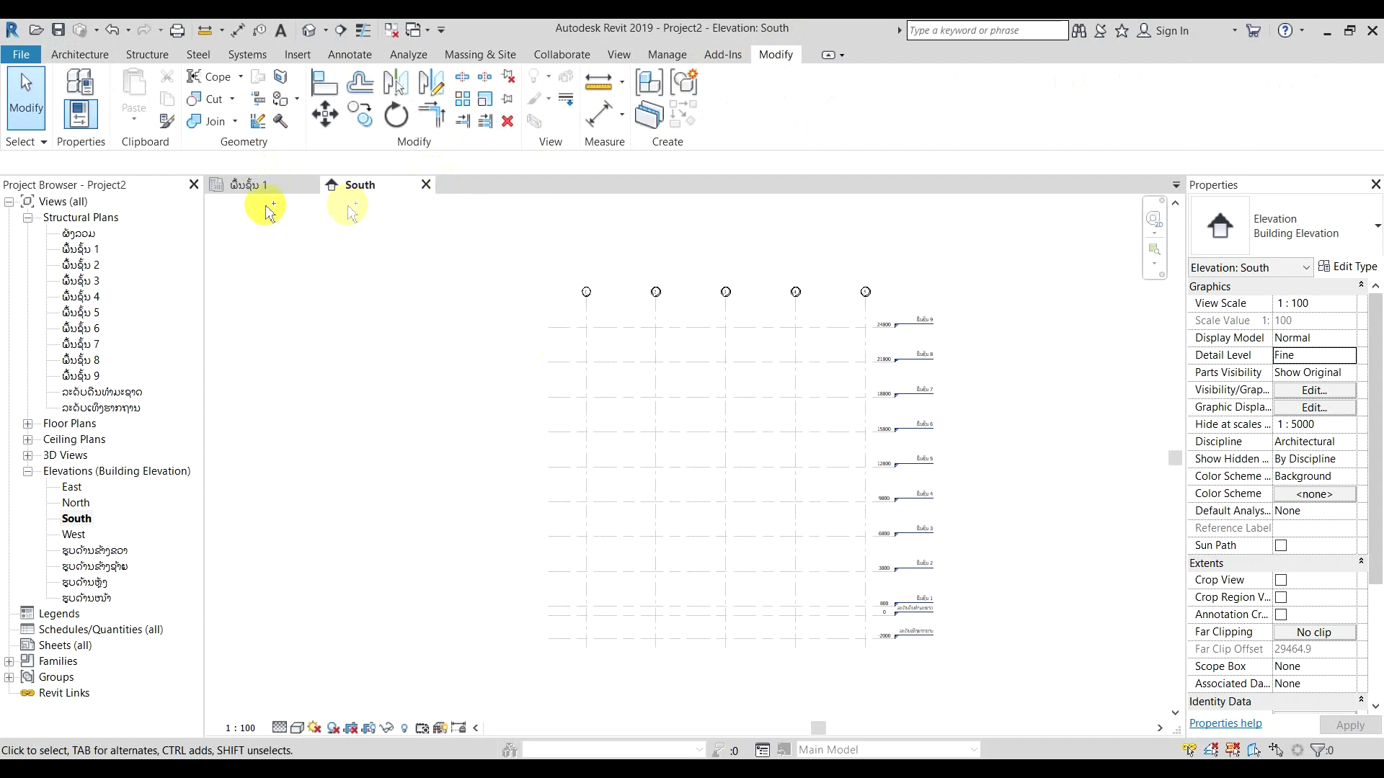
# Step: Switch to the ພື້ນຊັ້ນ 1 structural plan and start placing a vertical structural column
pyautogui.click(166, 100)
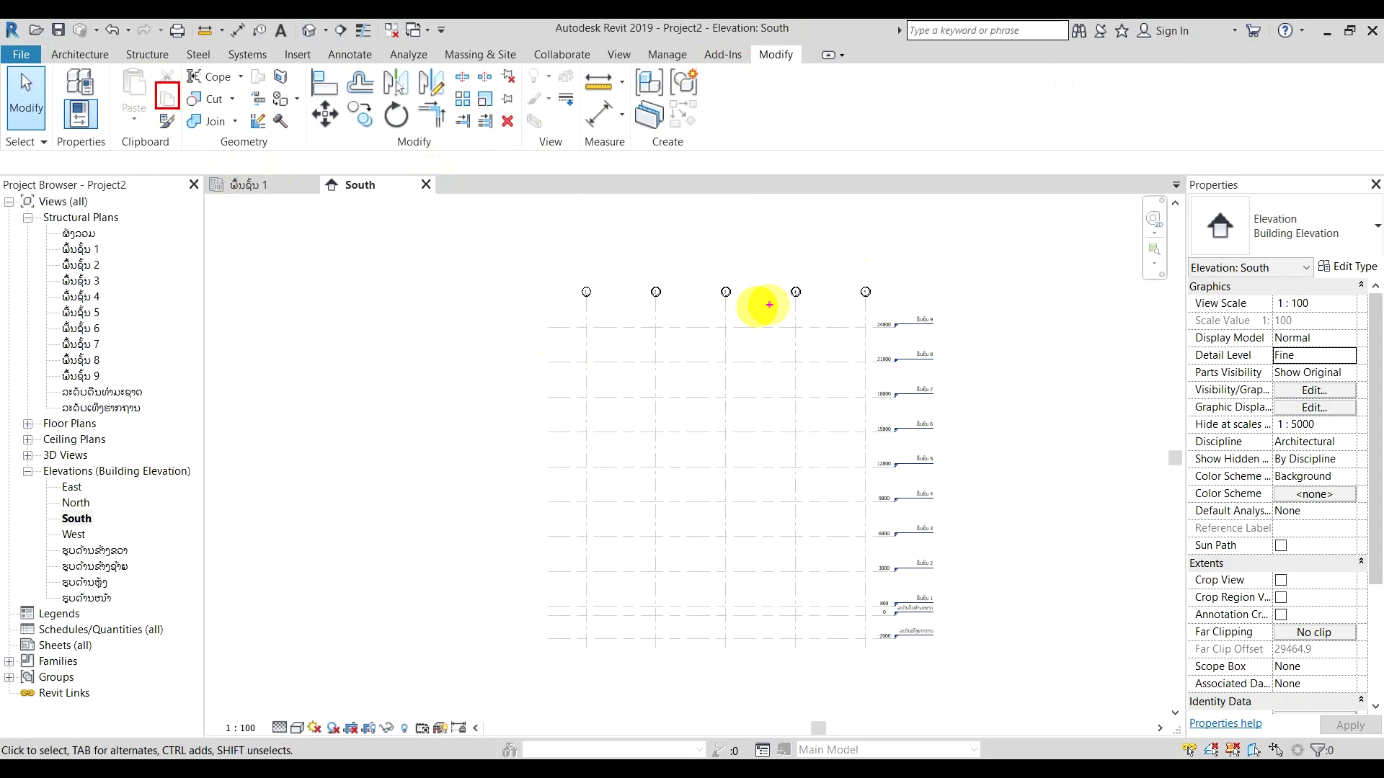
pyautogui.click(269, 193)
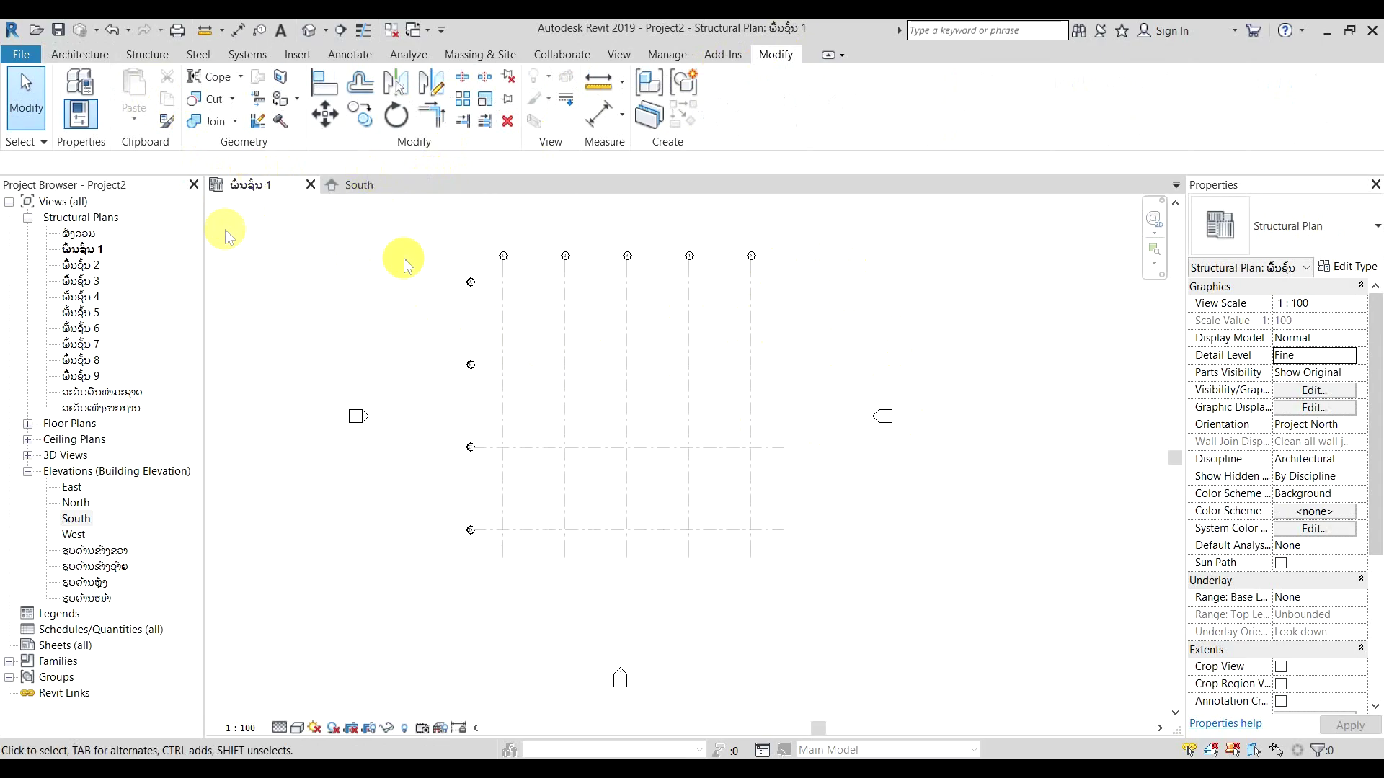
pyautogui.moveTo(476, 335); pyautogui.dragTo(479, 333, button='middle')
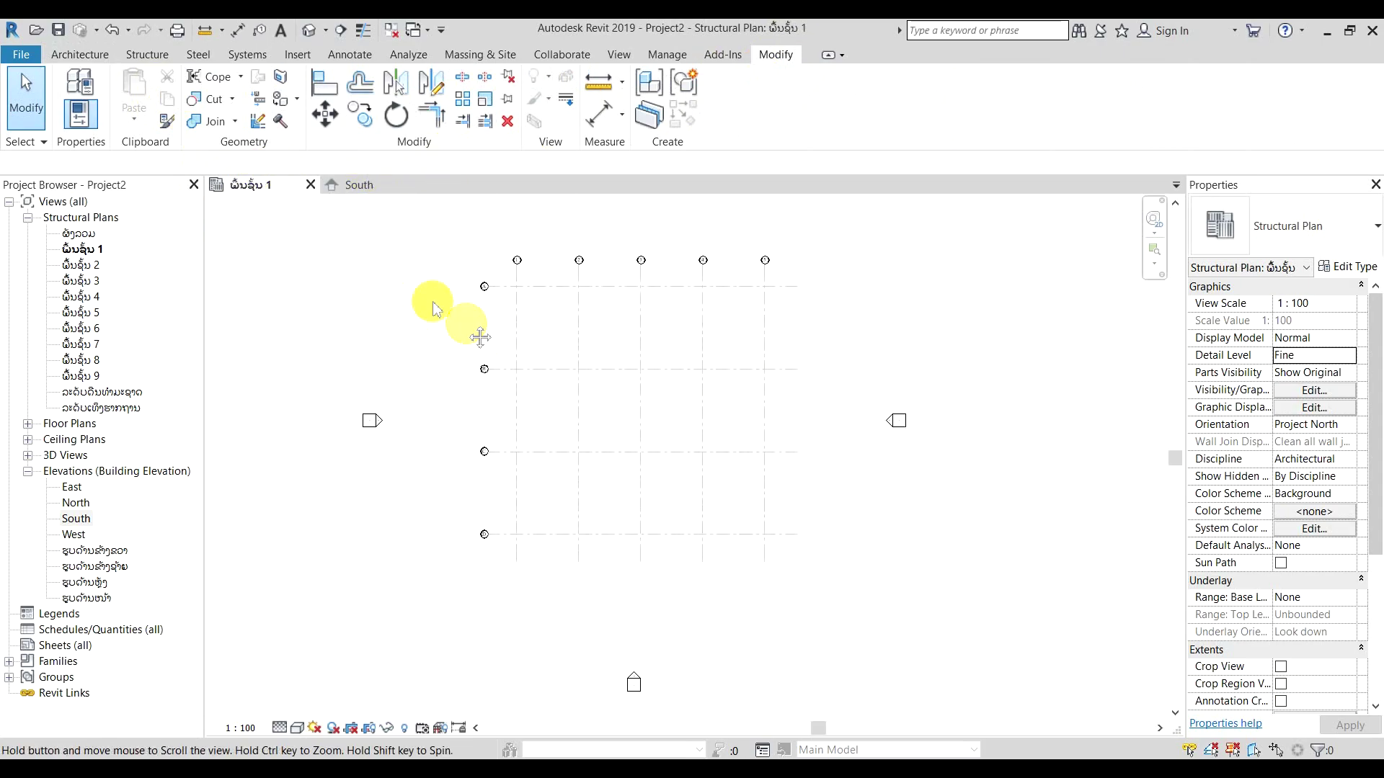
pyautogui.click(97, 59)
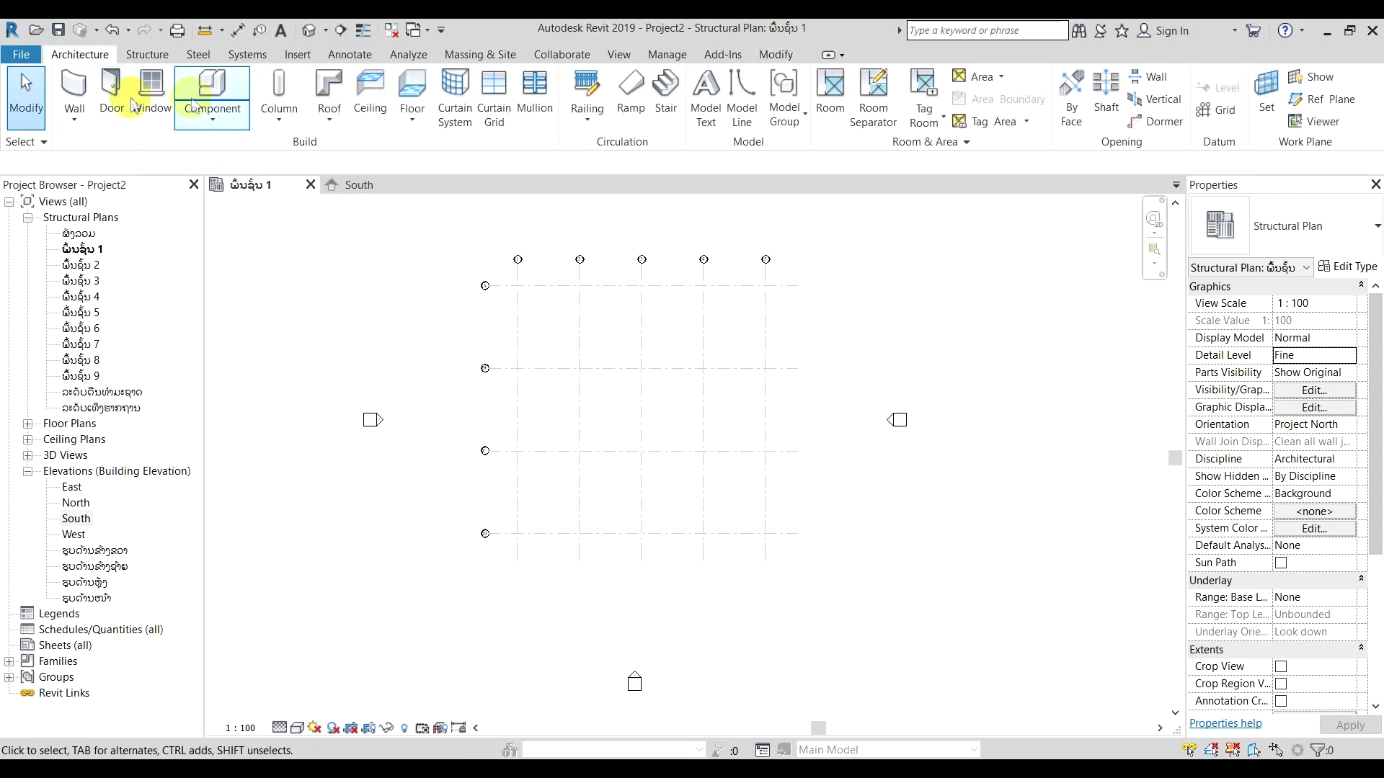
pyautogui.click(279, 116)
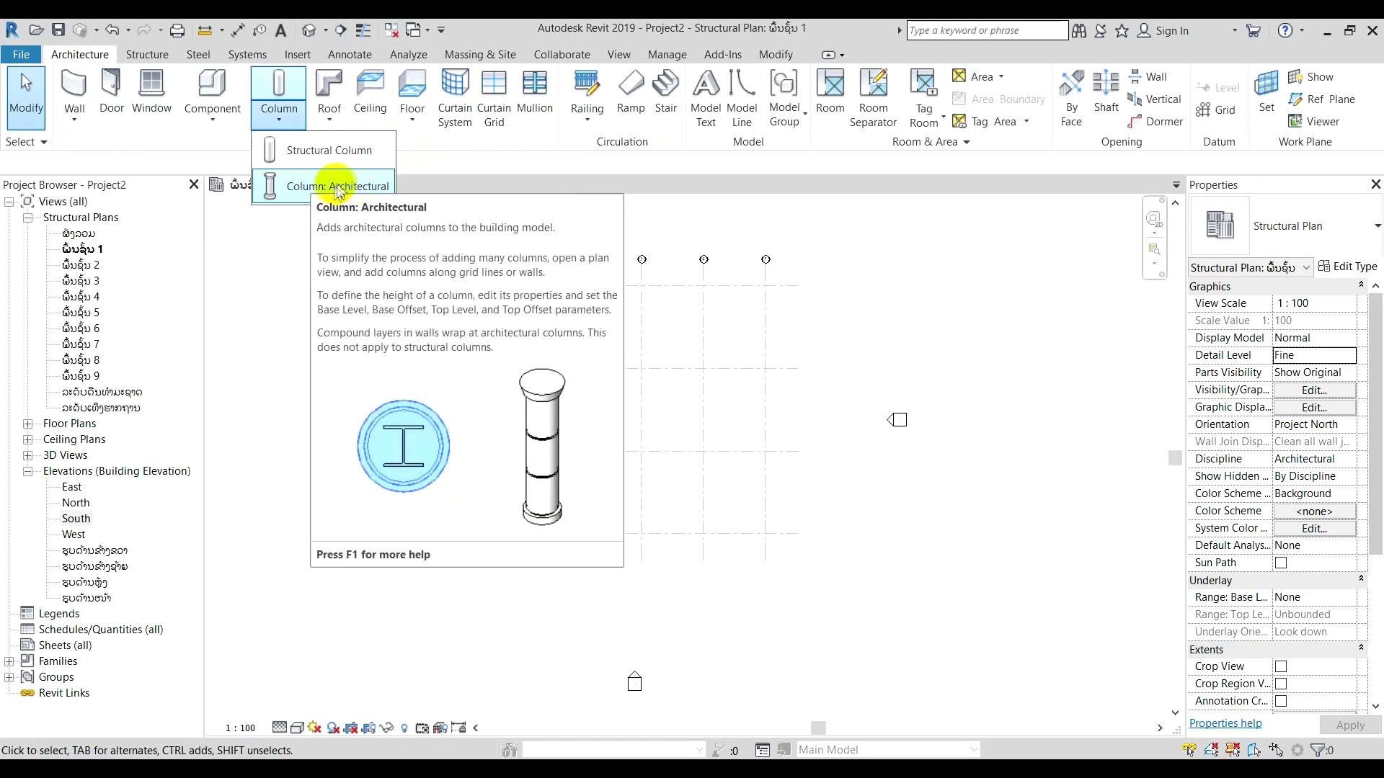
pyautogui.click(147, 56)
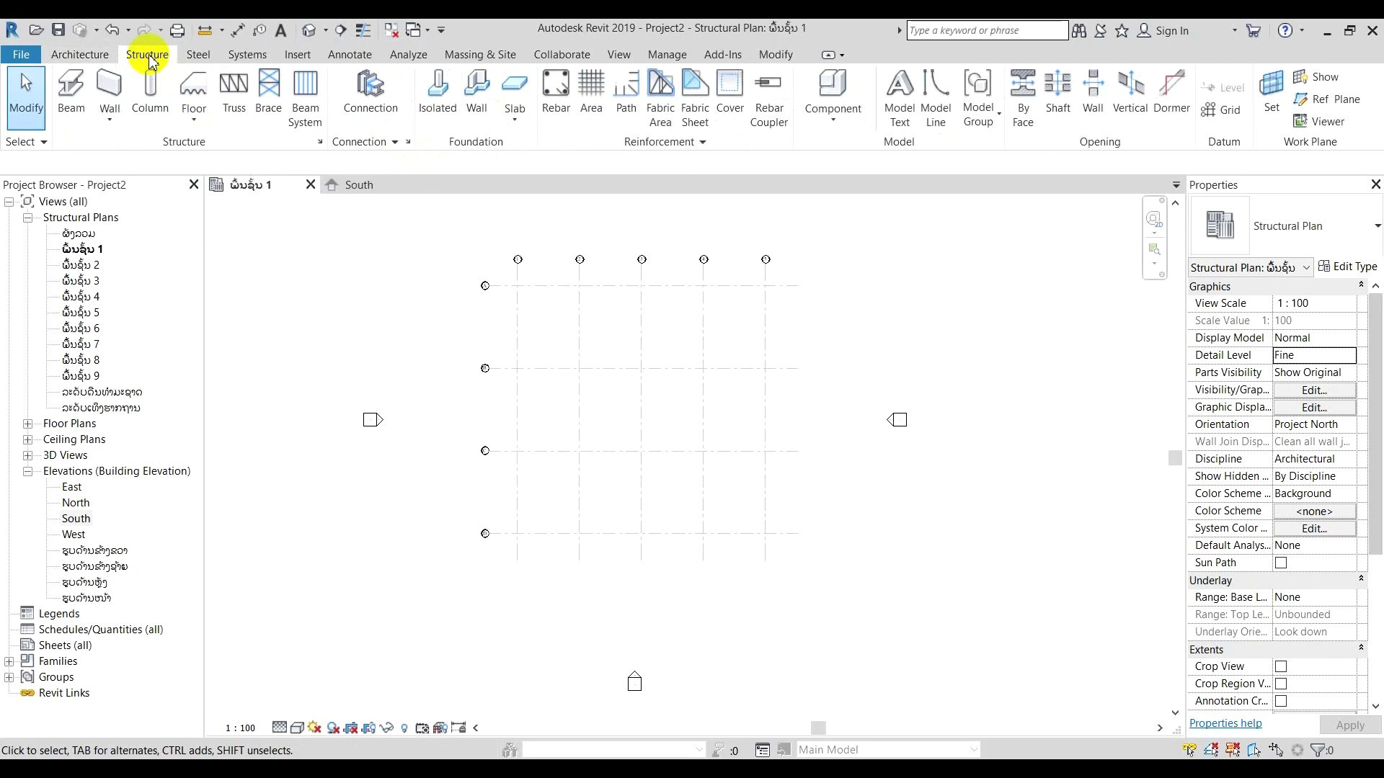
pyautogui.click(151, 97)
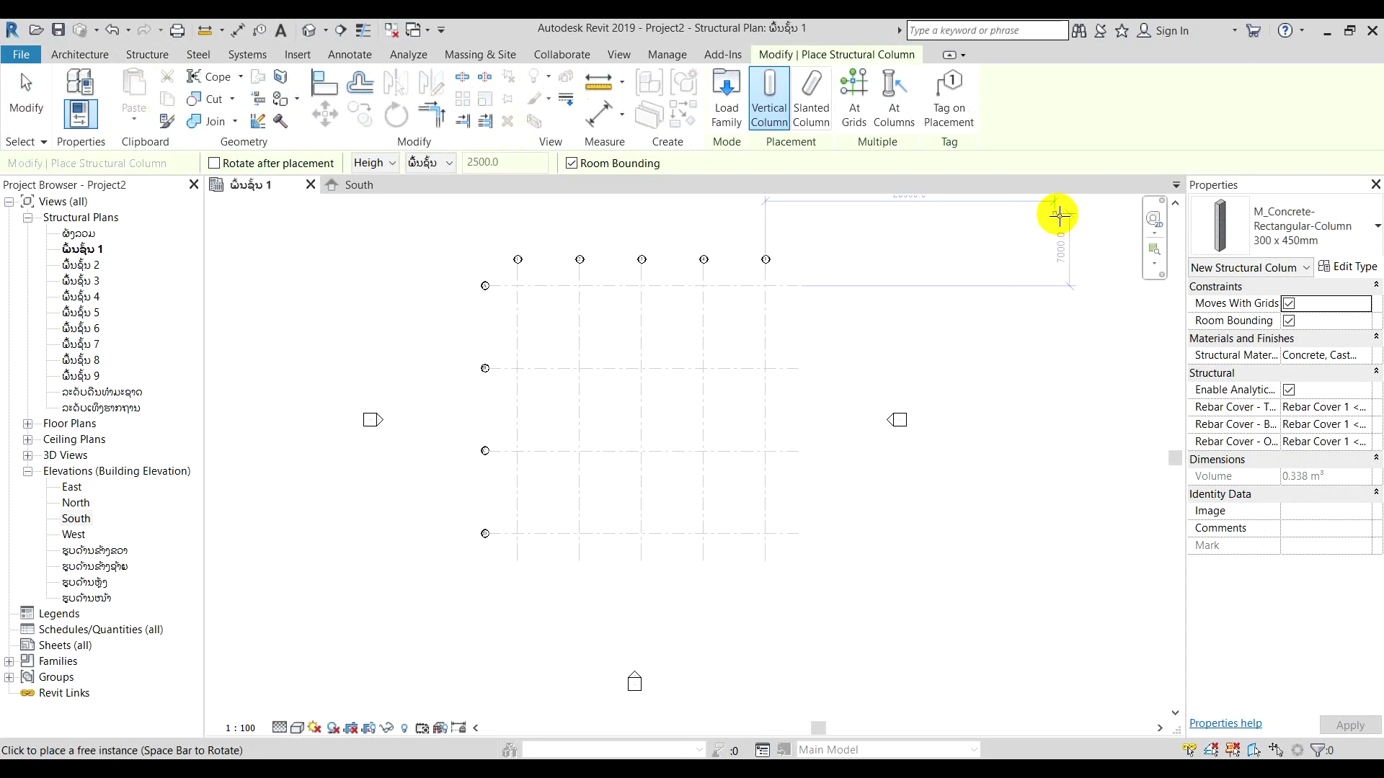
# Step: Review the structural column families and types already loaded in the project
pyautogui.click(1297, 234)
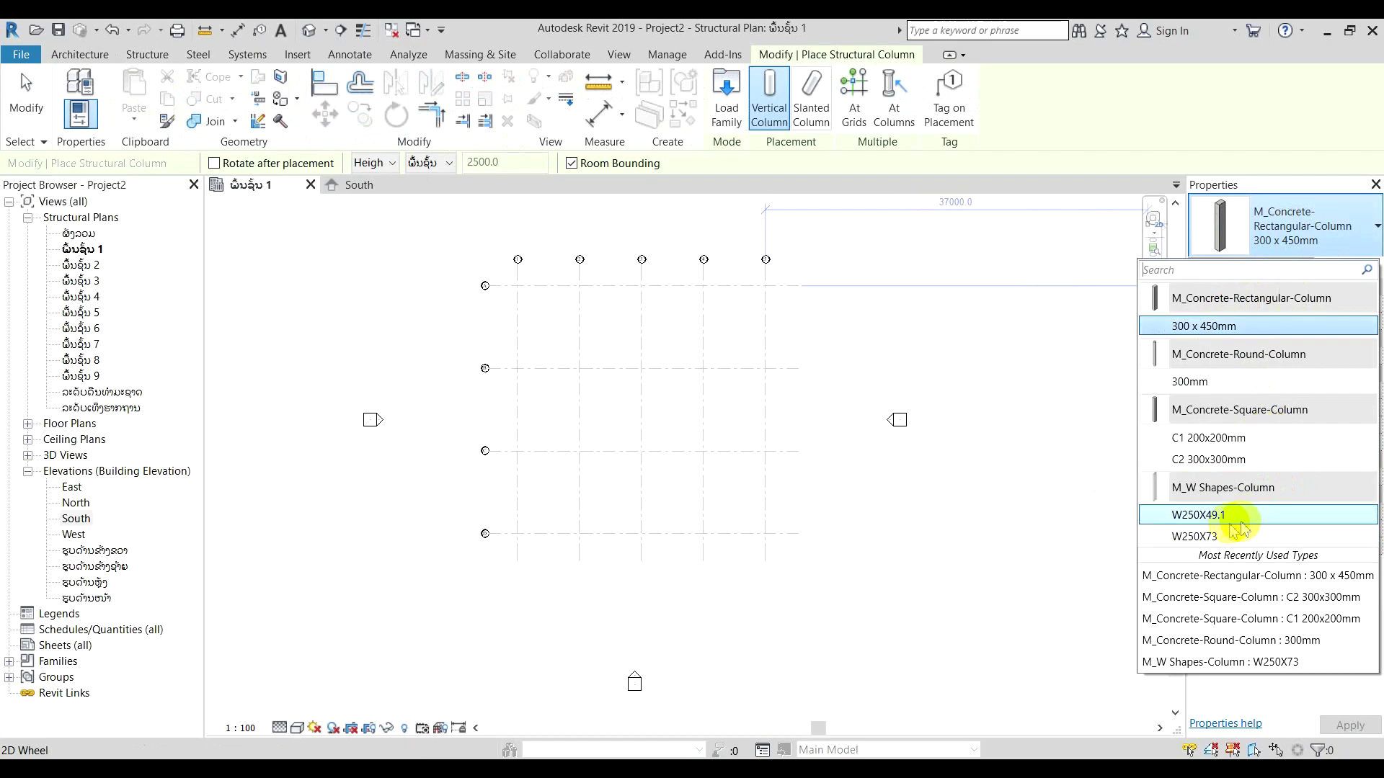
pyautogui.click(1319, 223)
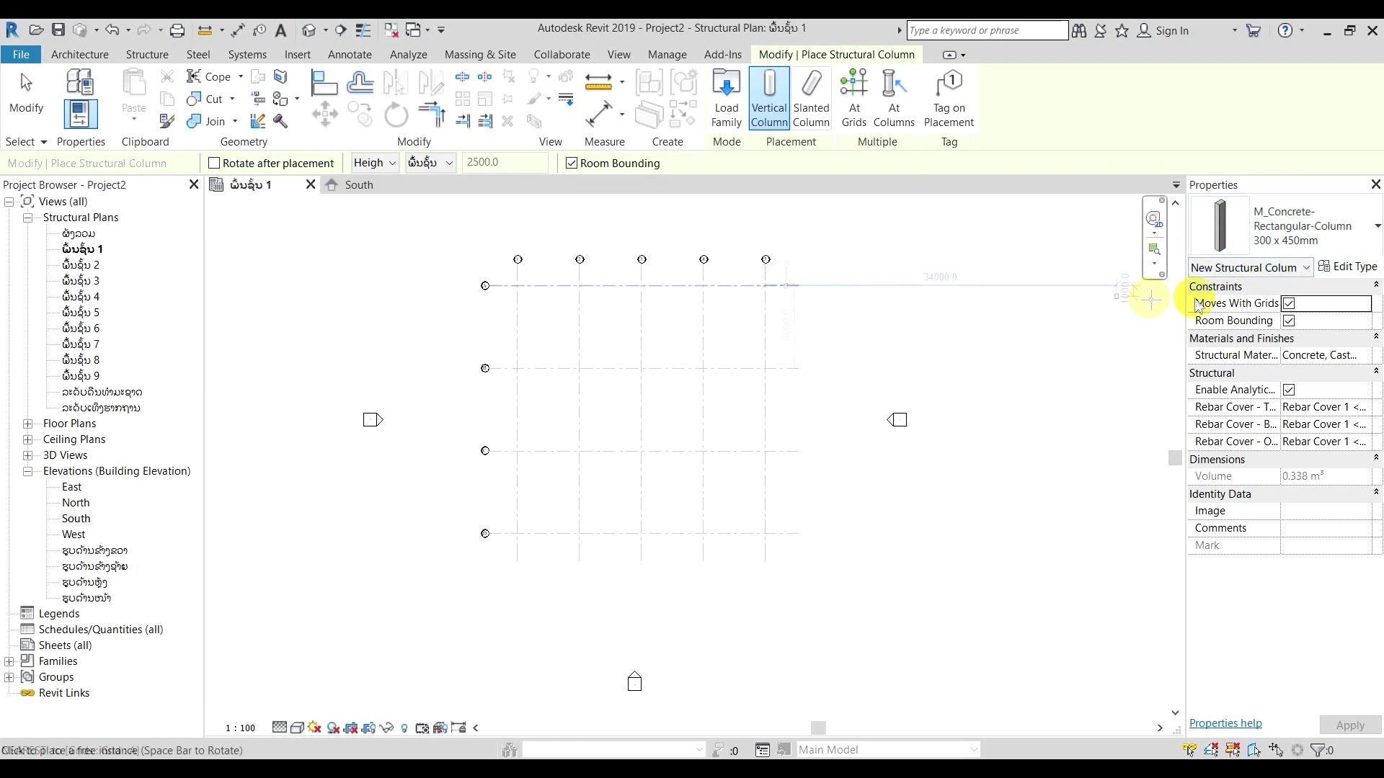
pyautogui.click(1333, 220)
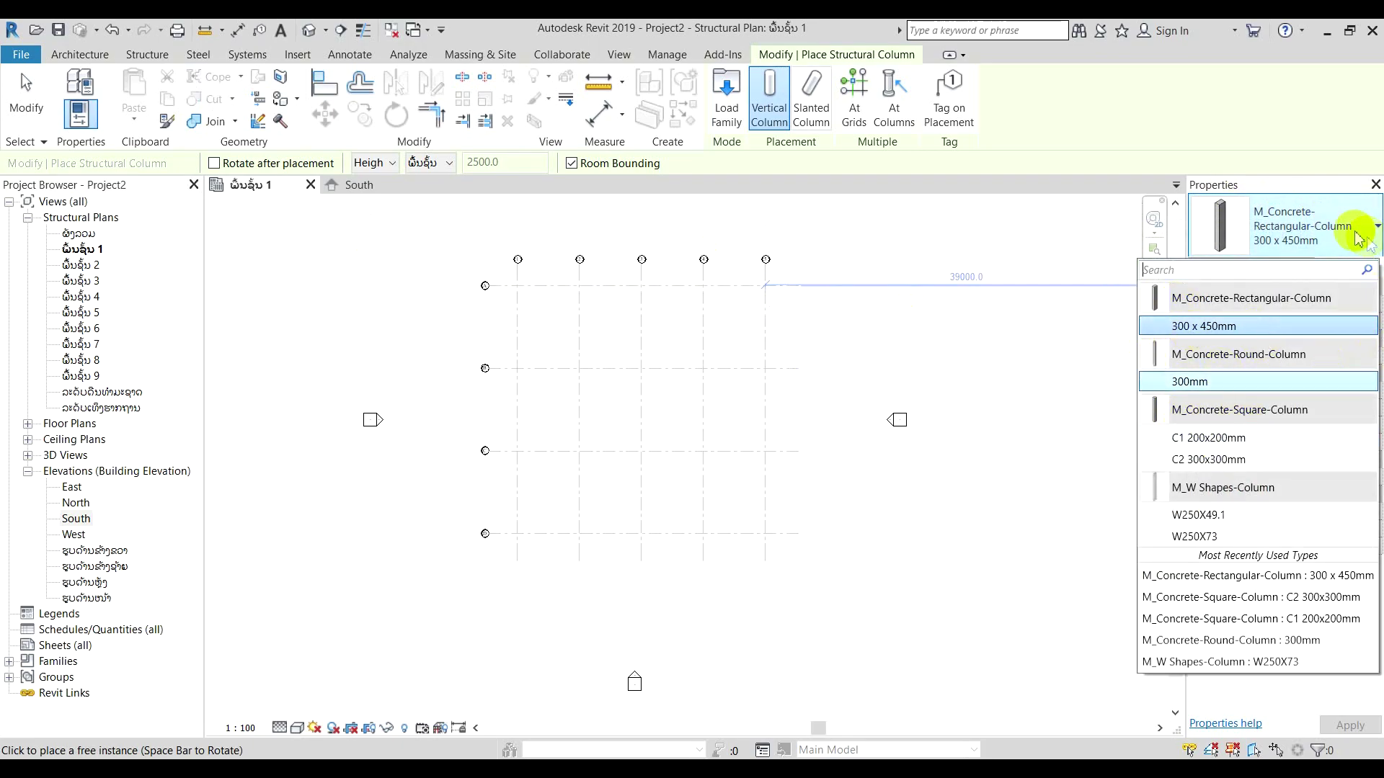
pyautogui.click(1334, 227)
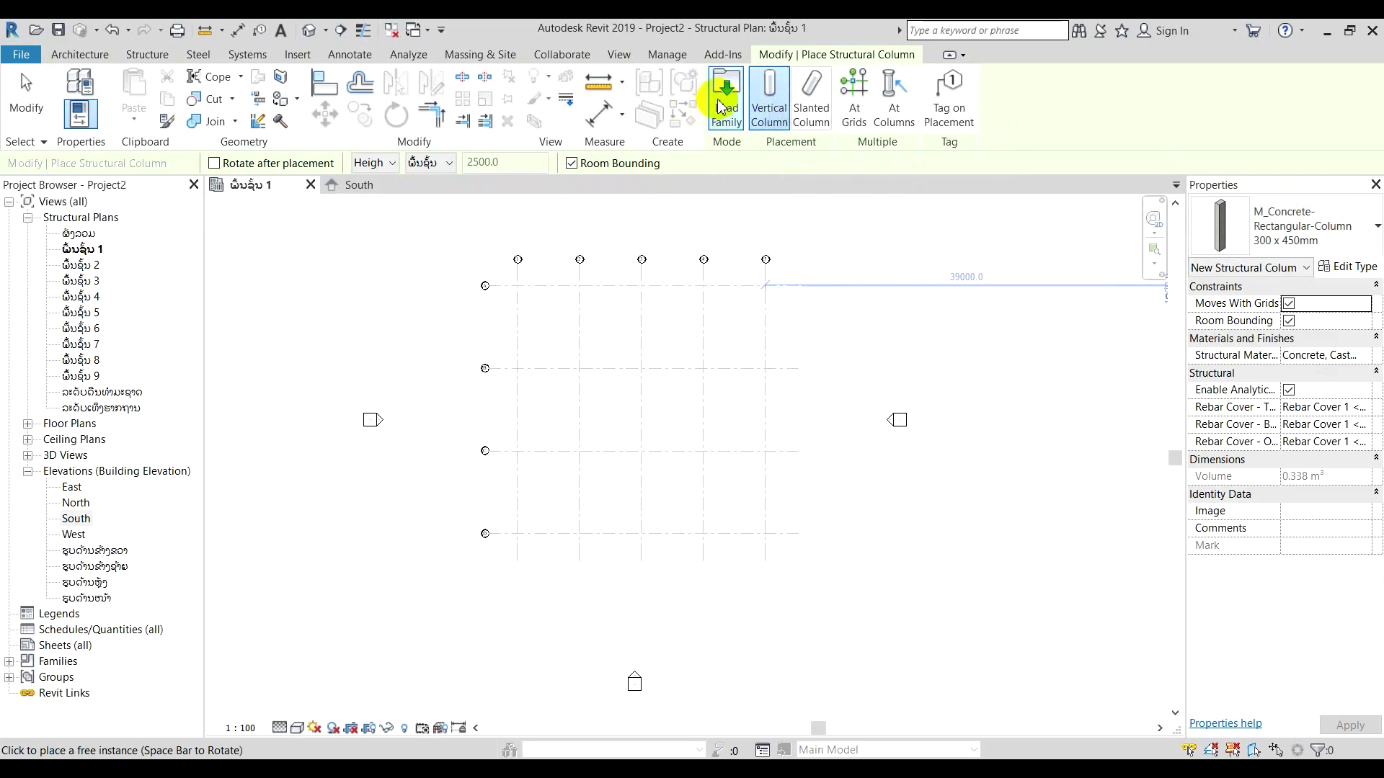
# Step: Browse the family library to the Concrete folder within the US Metric Structural Columns
pyautogui.click(722, 106)
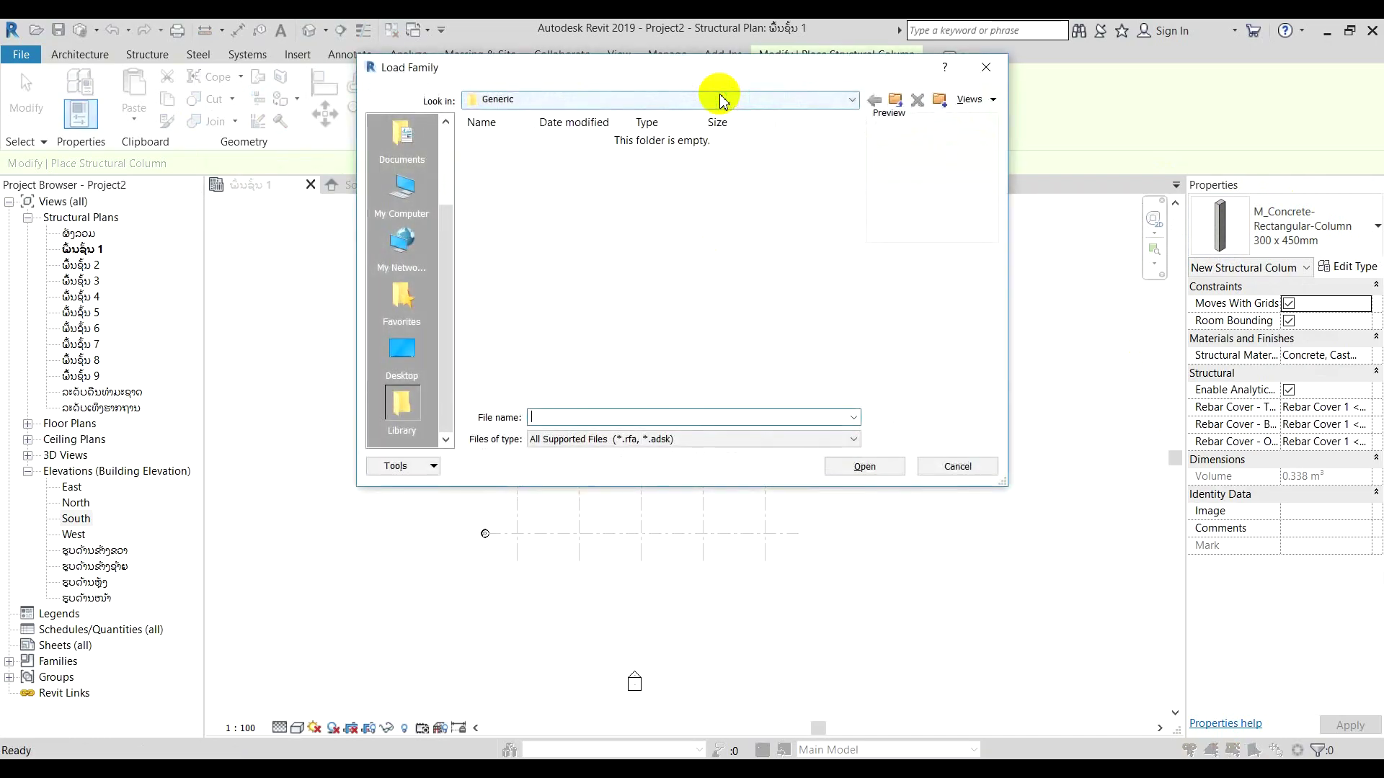
pyautogui.click(895, 100)
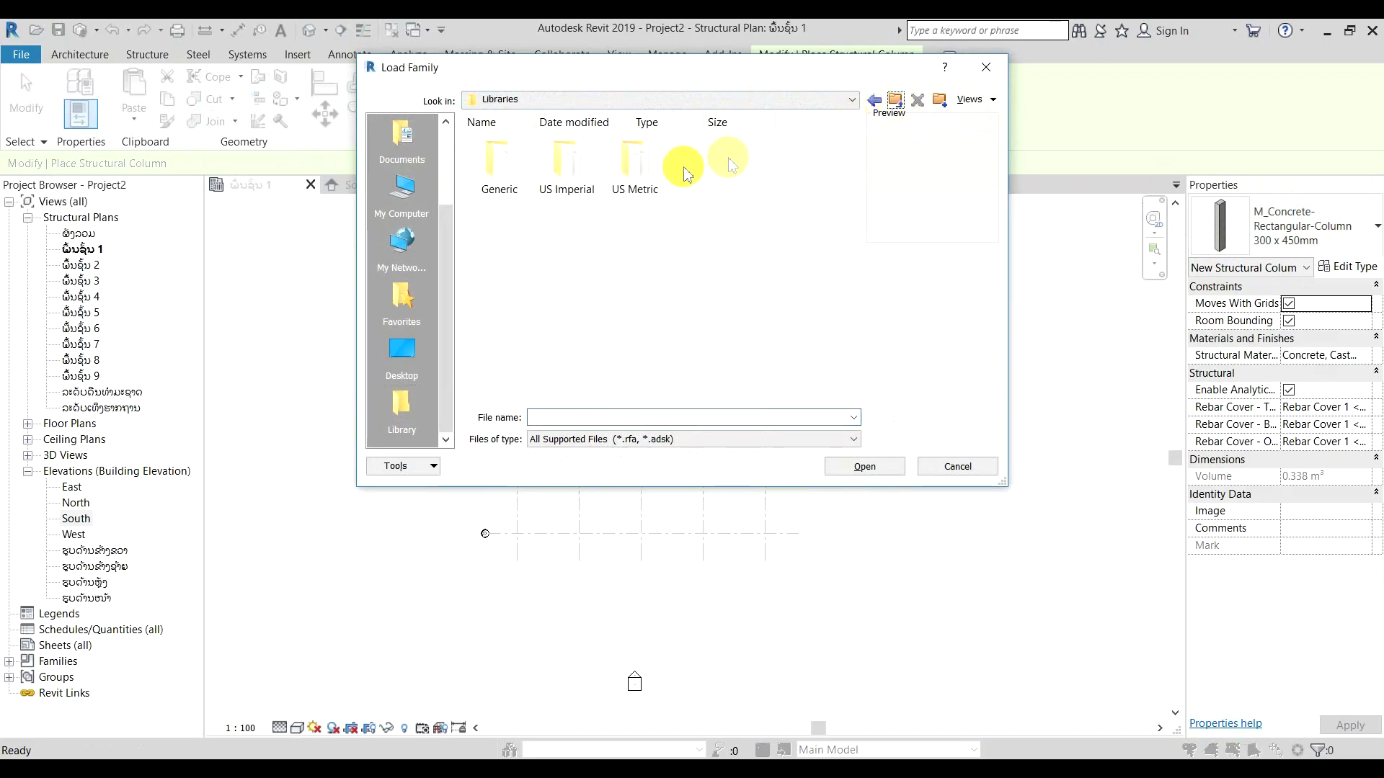
pyautogui.doubleClick(639, 168)
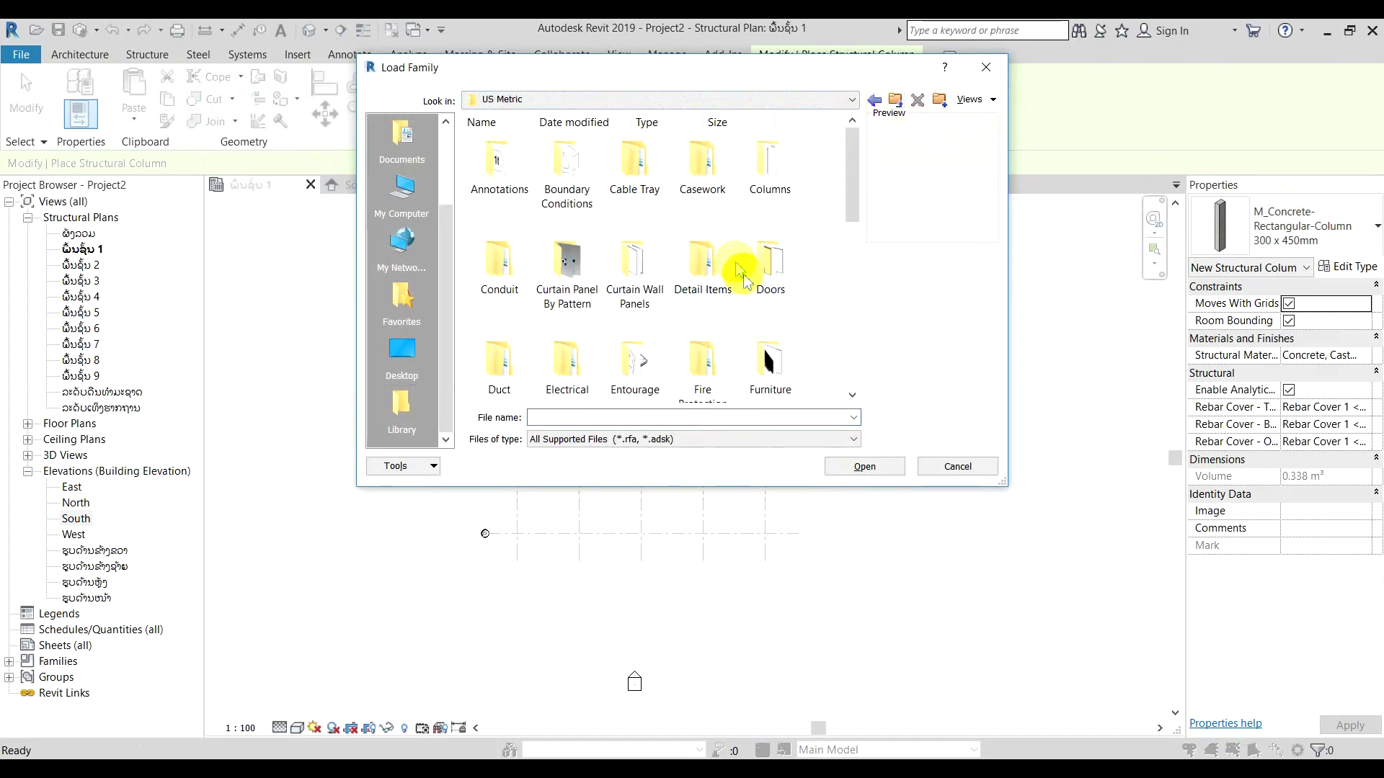
pyautogui.scroll(-5, 744, 281)
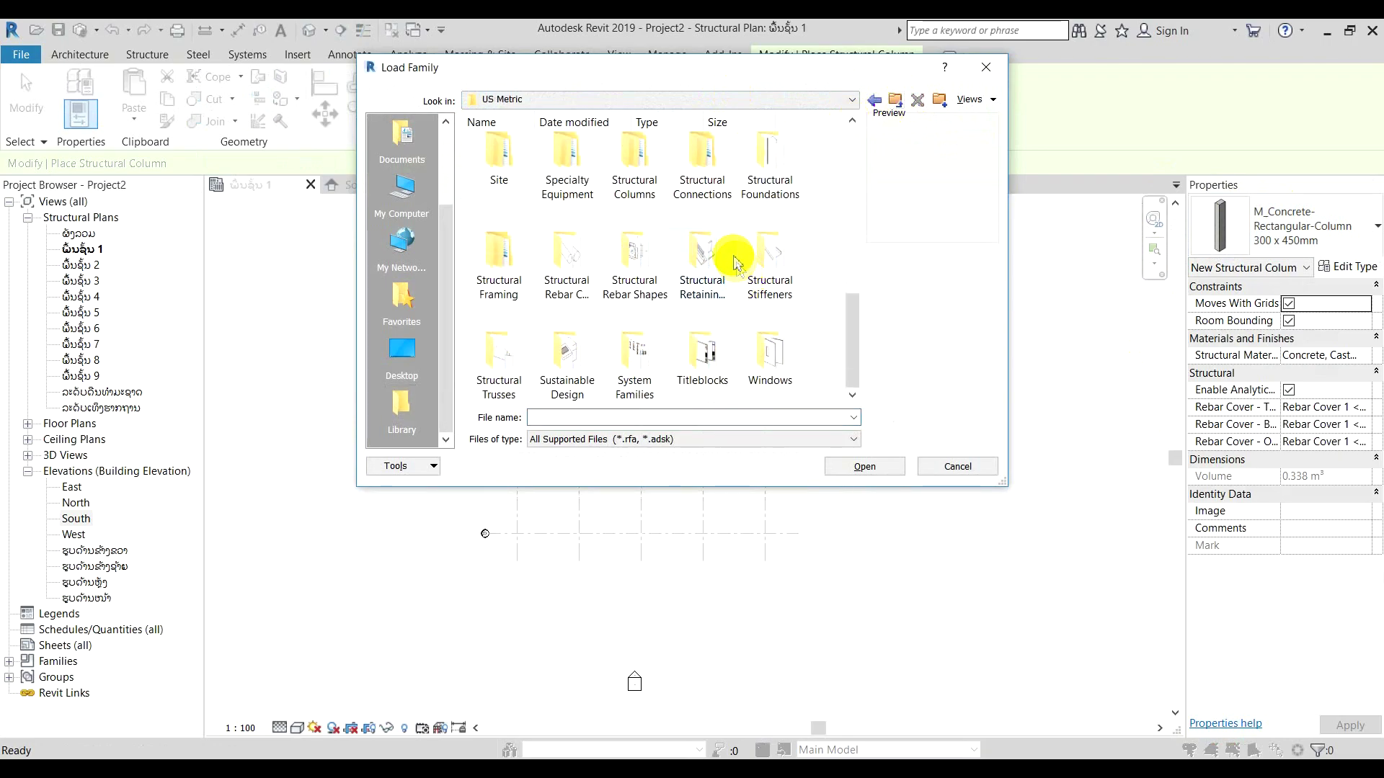
pyautogui.doubleClick(645, 175)
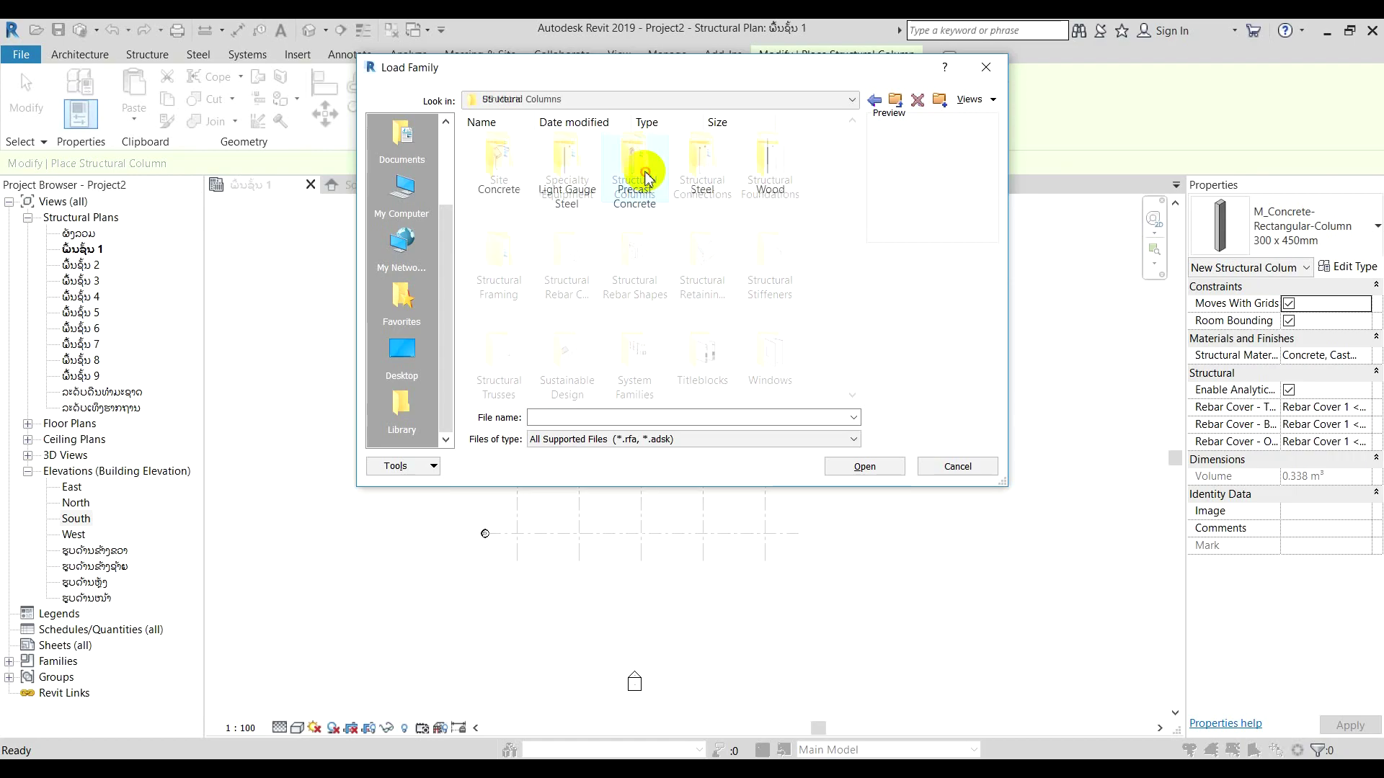
pyautogui.doubleClick(498, 173)
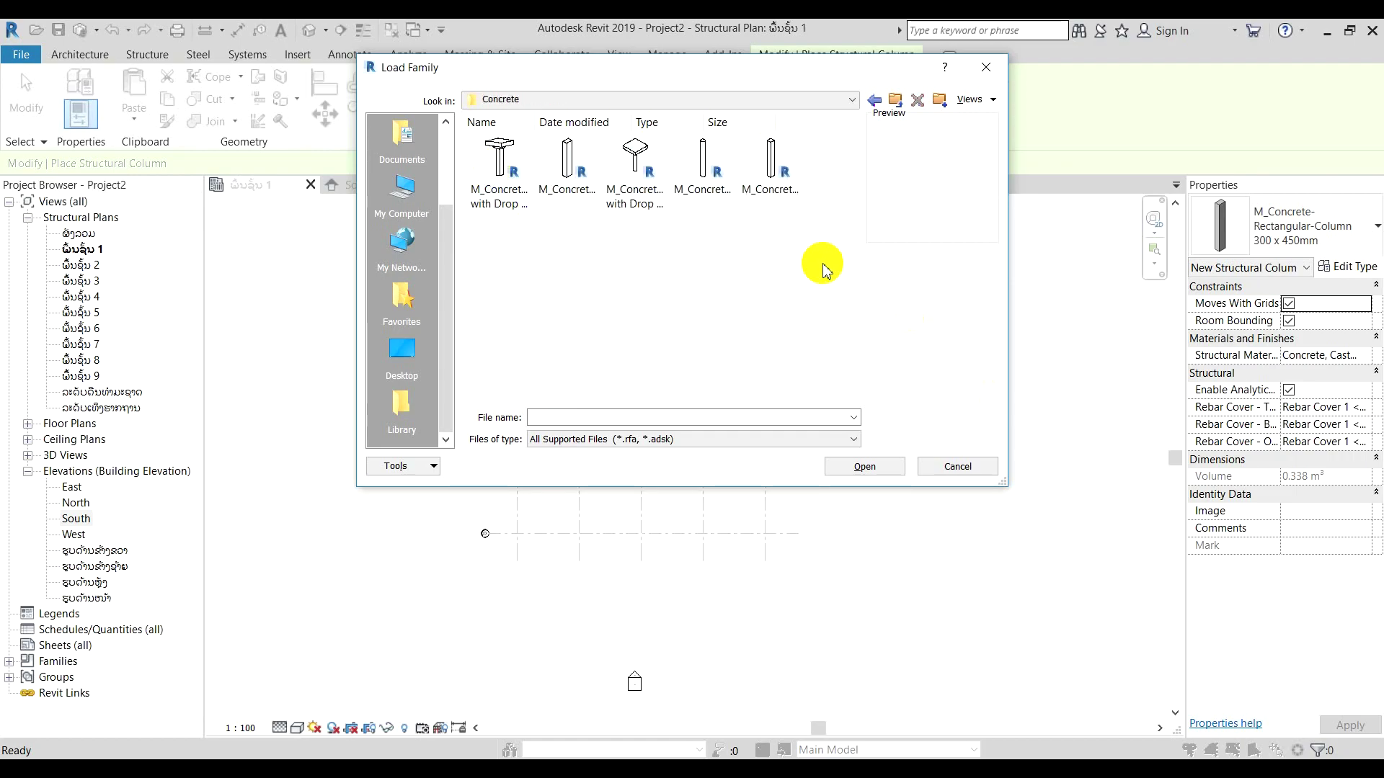
pyautogui.click(842, 105)
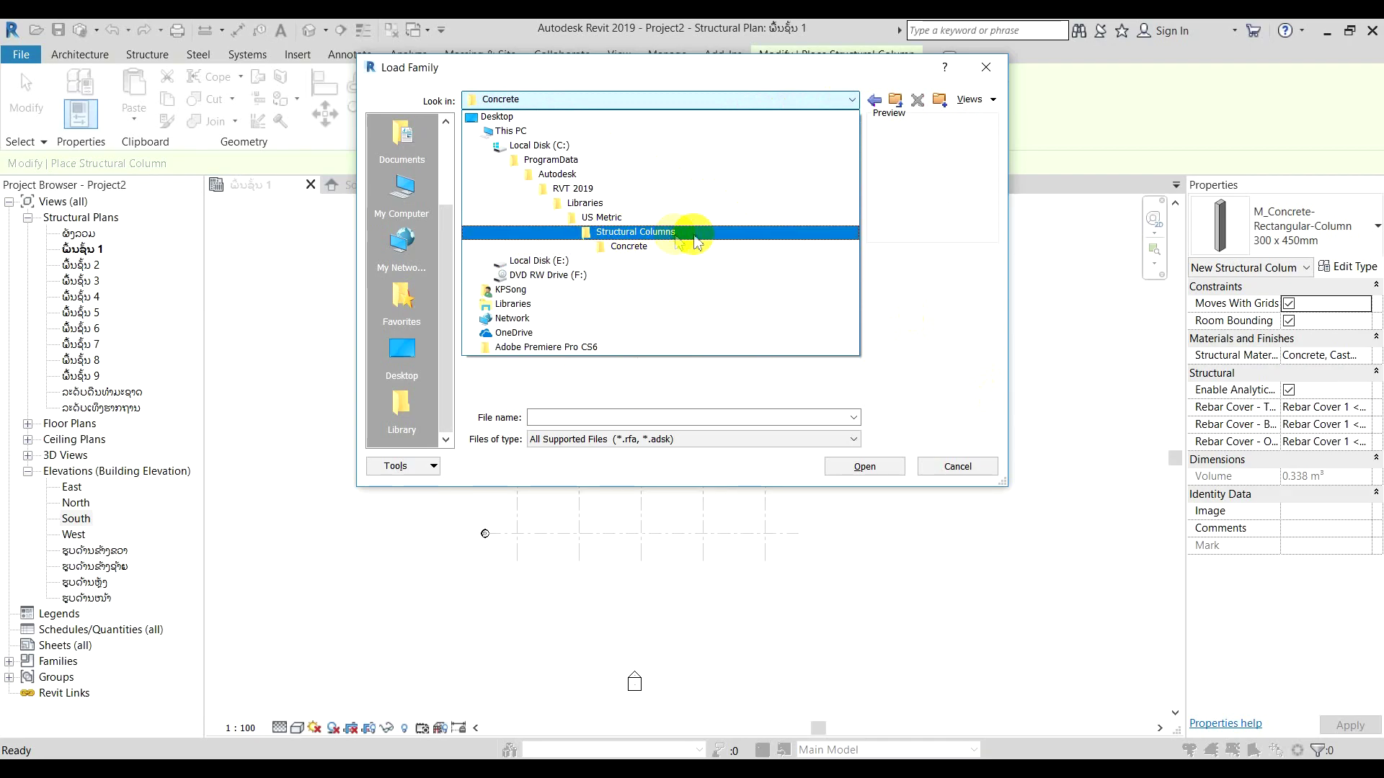
pyautogui.click(646, 248)
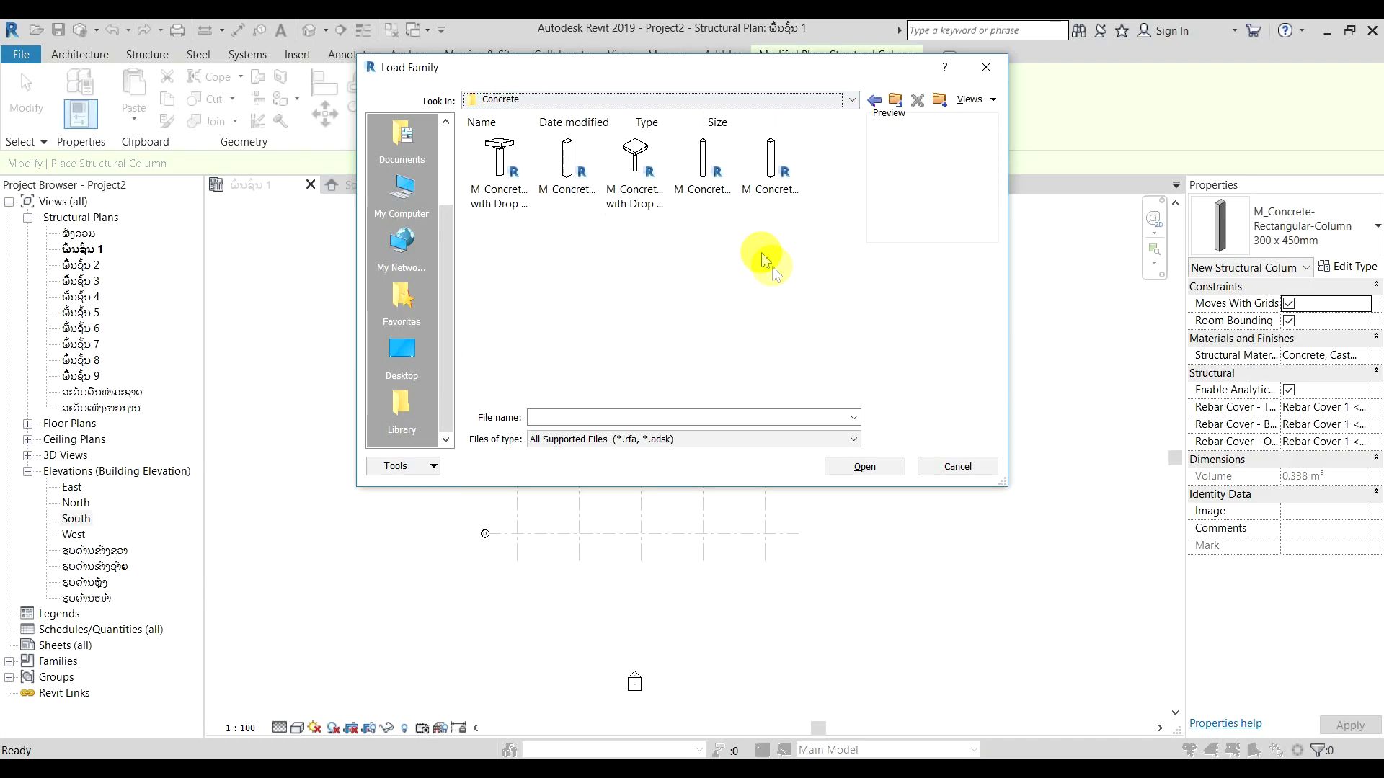
# Step: Preview the square, round and rectangular concrete column families, and close the library without loading any
pyautogui.click(771, 188)
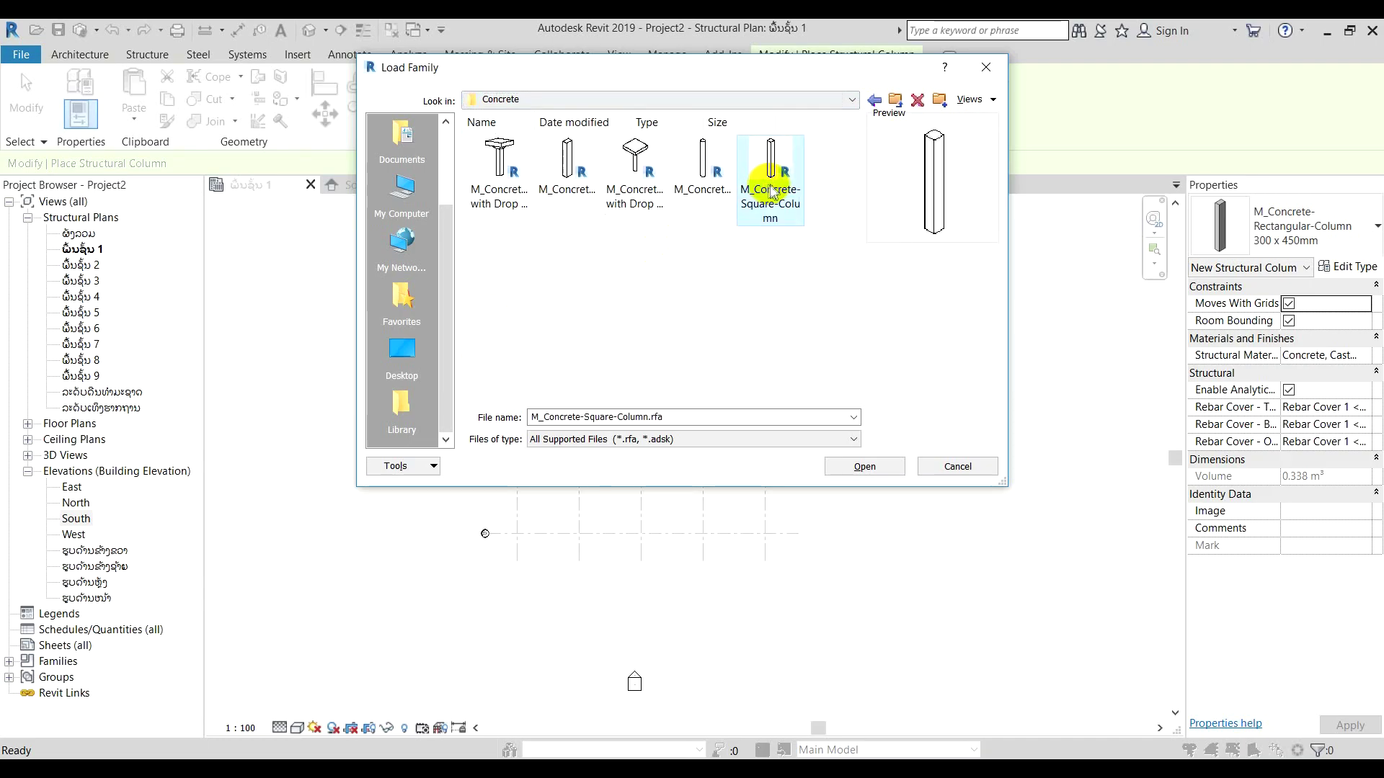
pyautogui.click(702, 176)
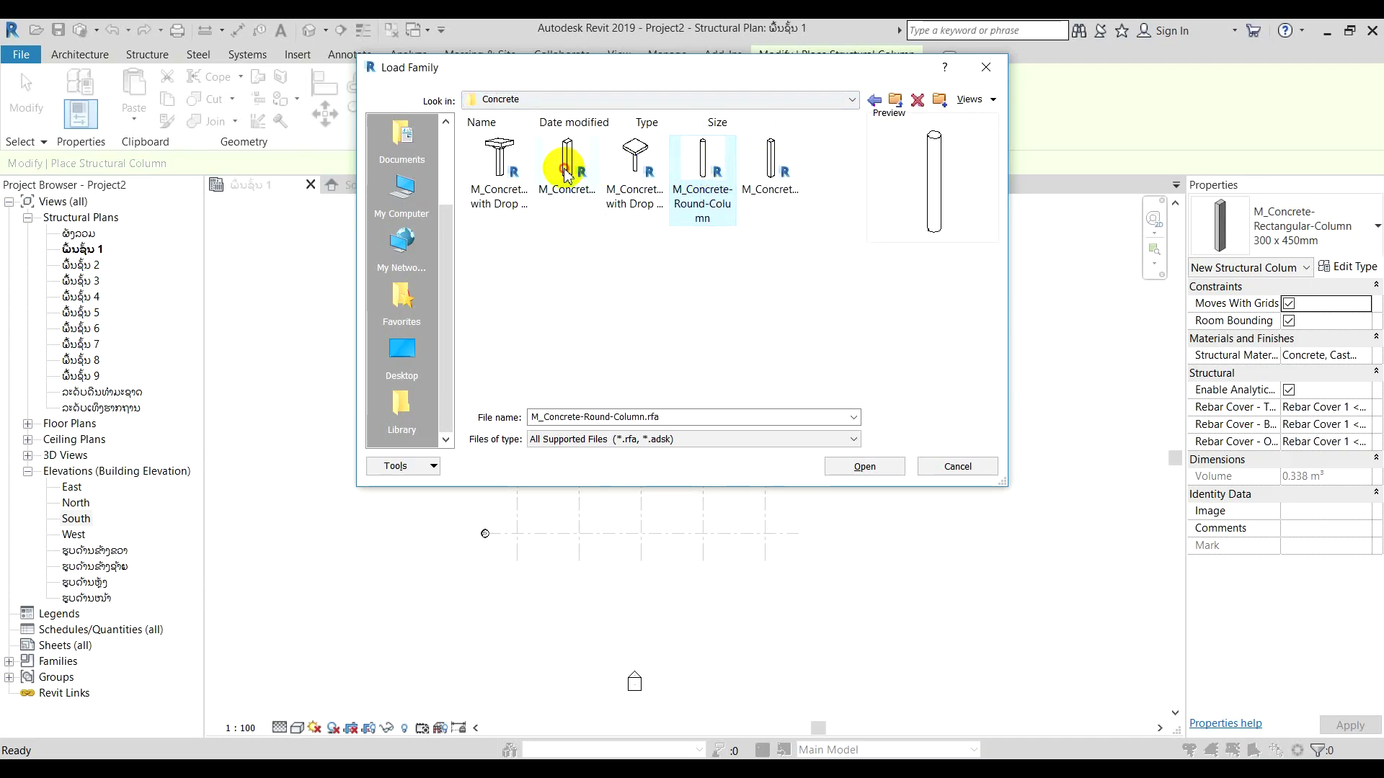
pyautogui.click(565, 169)
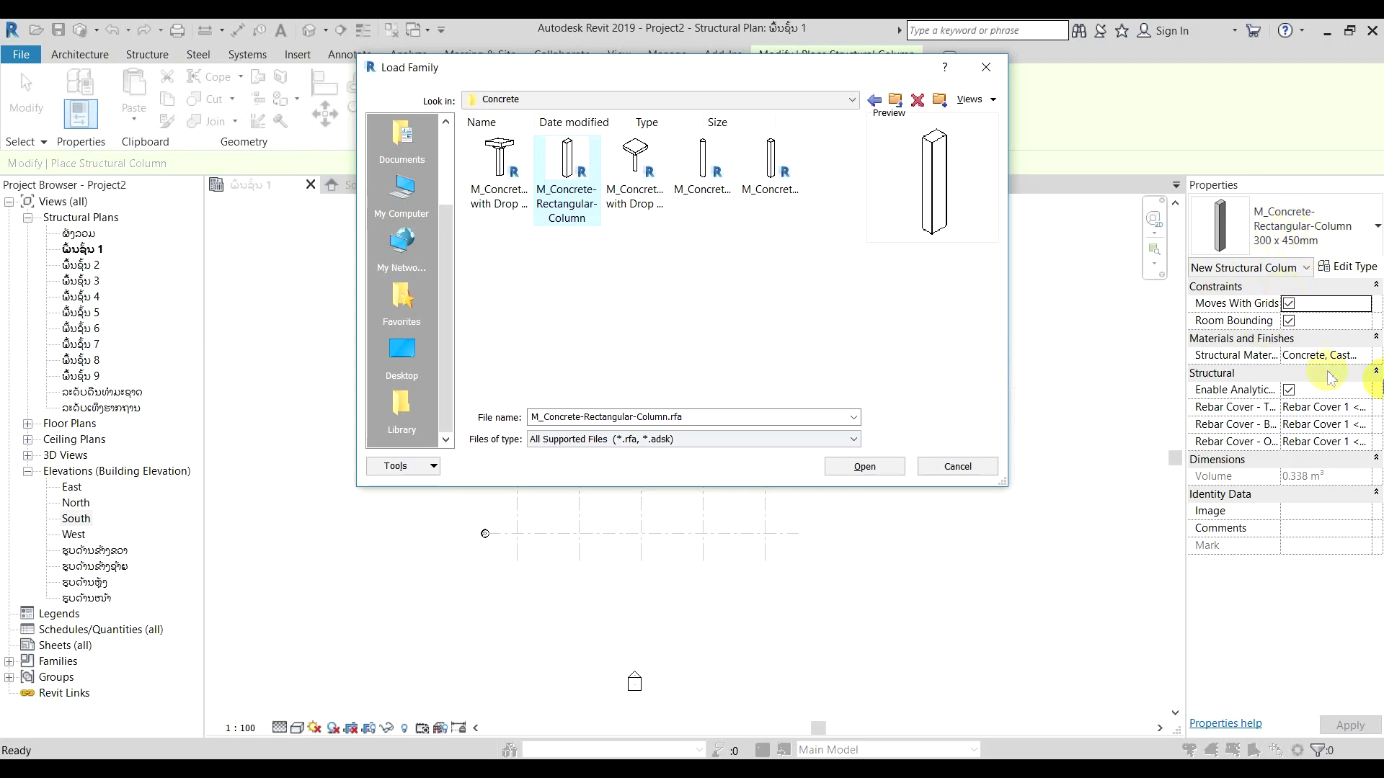
pyautogui.click(986, 469)
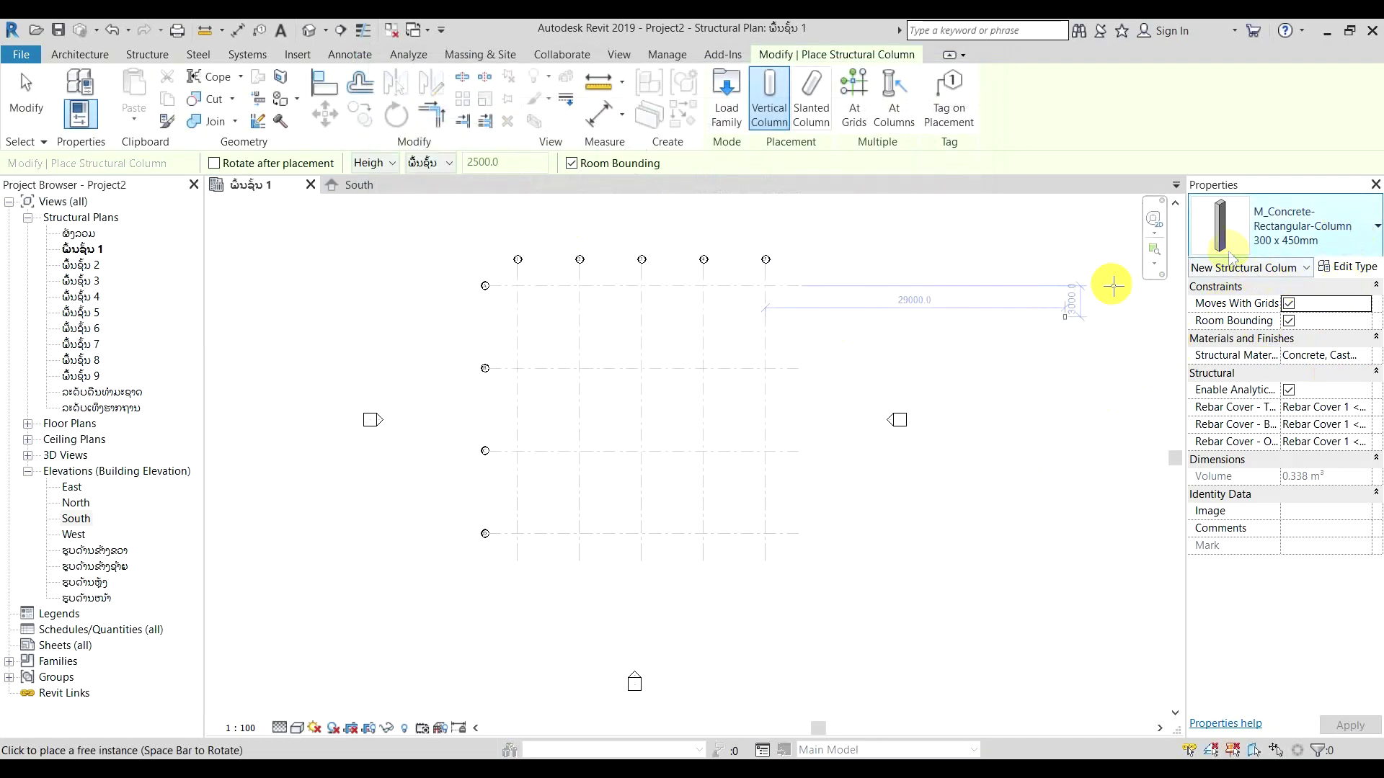
# Step: Choose the 300 x 450mm rectangular concrete column and duplicate its type as C1 300x600mm
pyautogui.click(1349, 250)
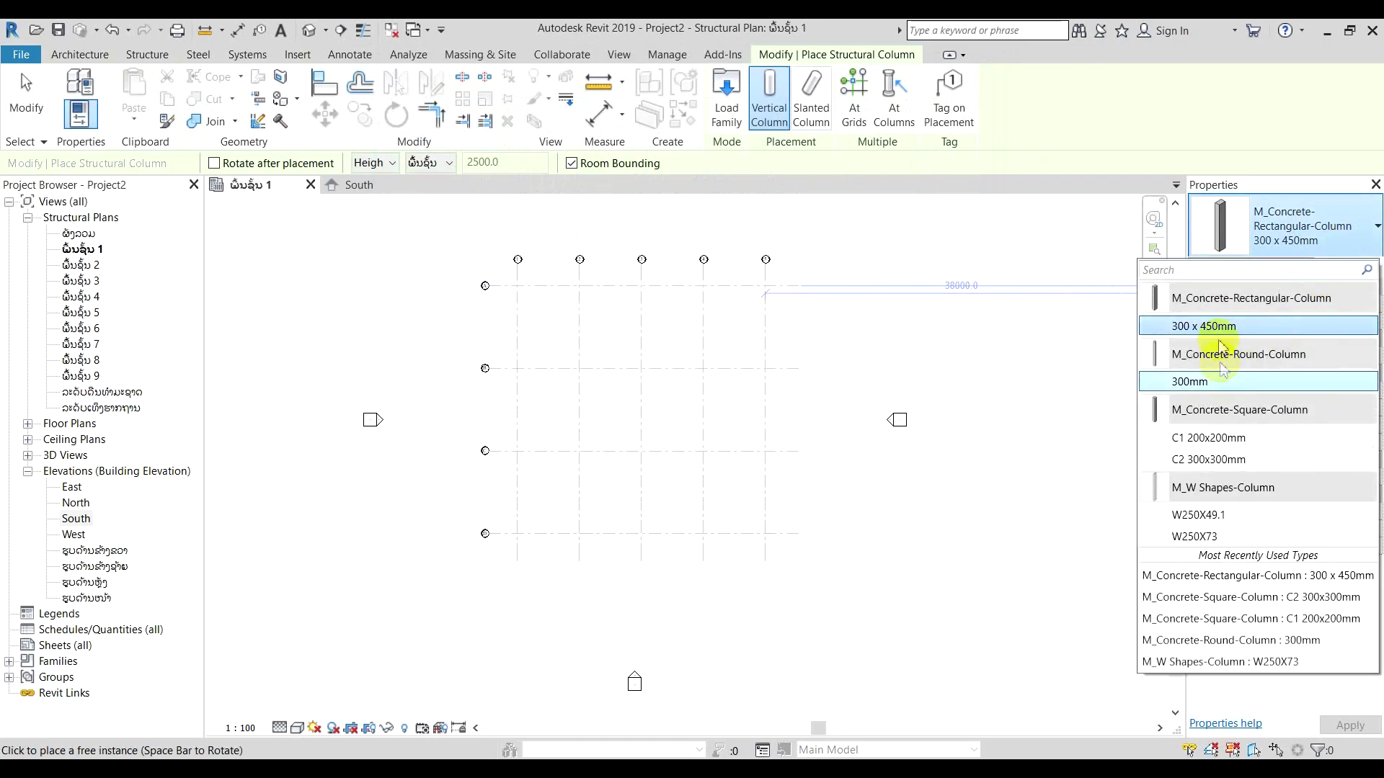
pyautogui.click(1218, 328)
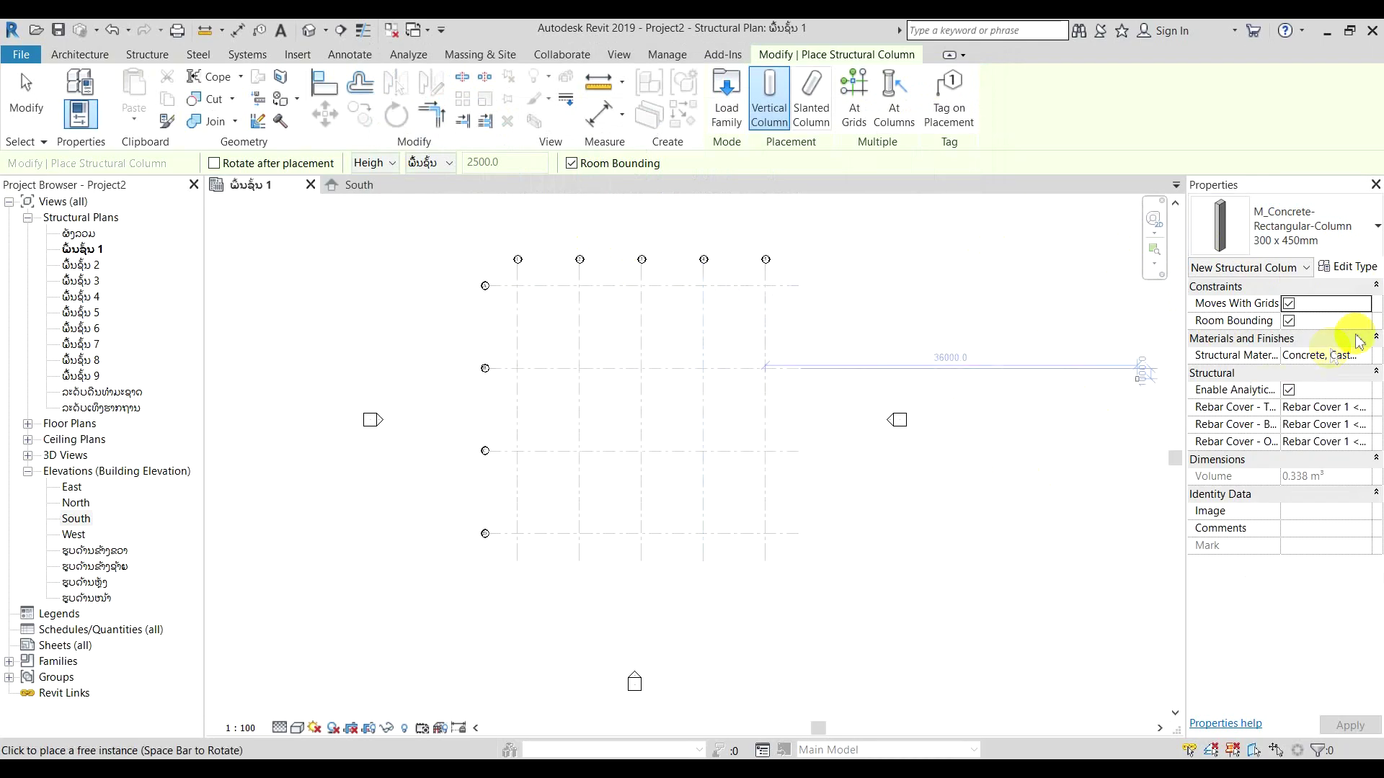
pyautogui.click(1362, 269)
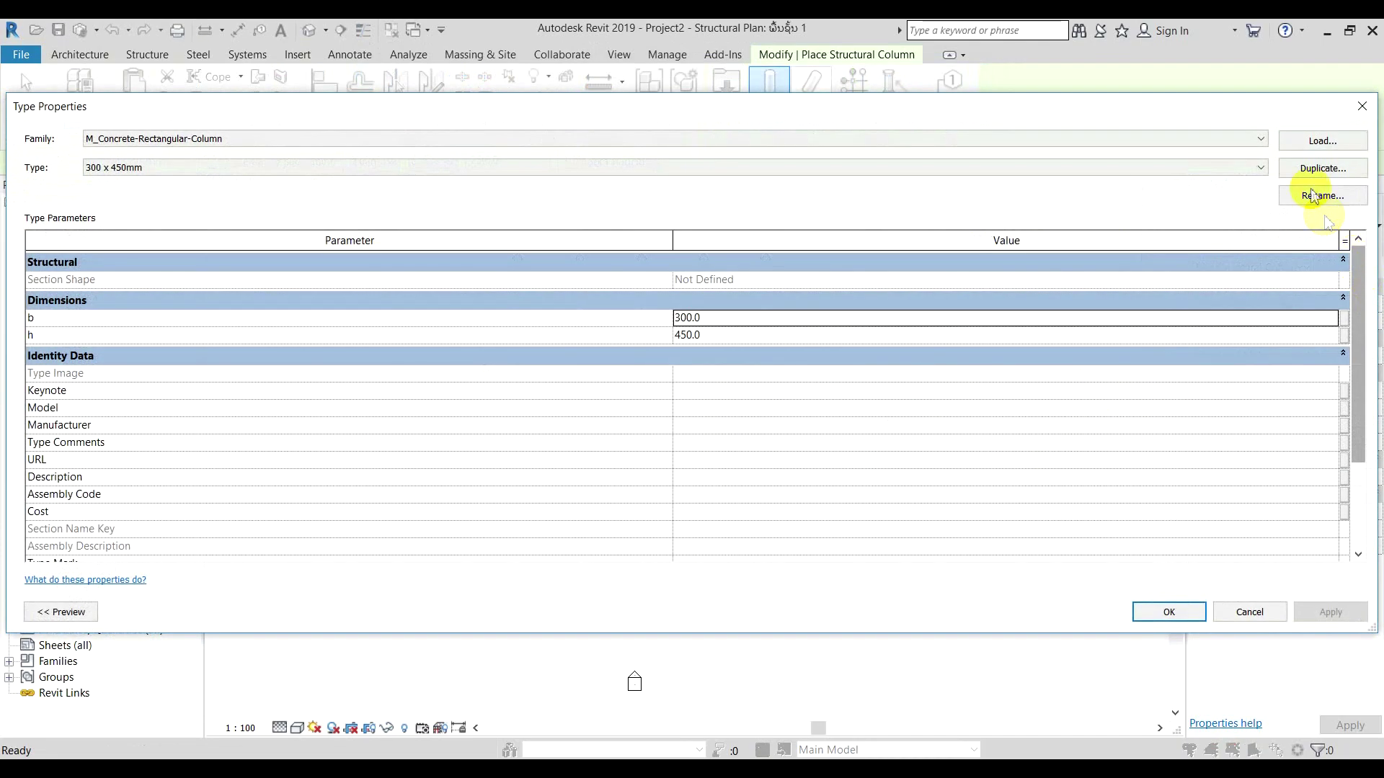
pyautogui.click(1308, 170)
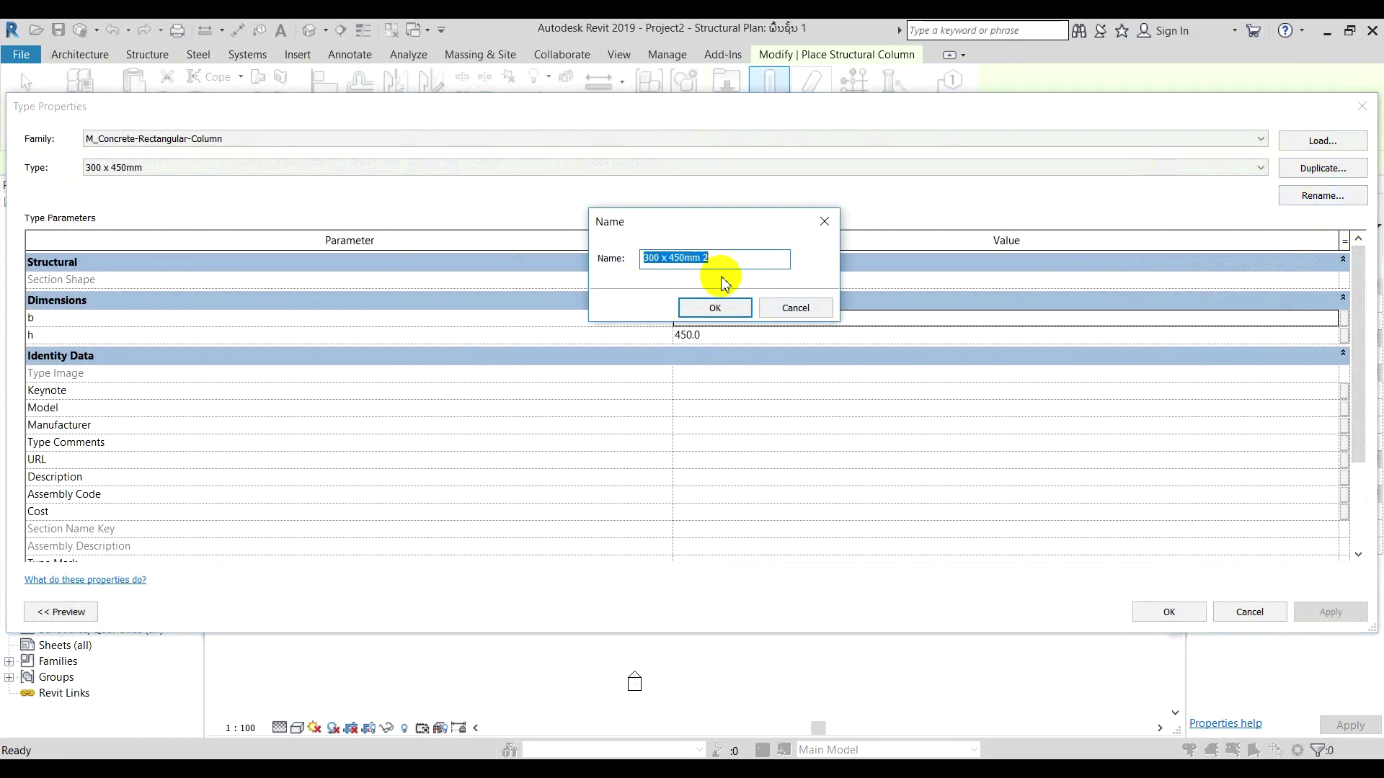
pyautogui.press('BackSpace')
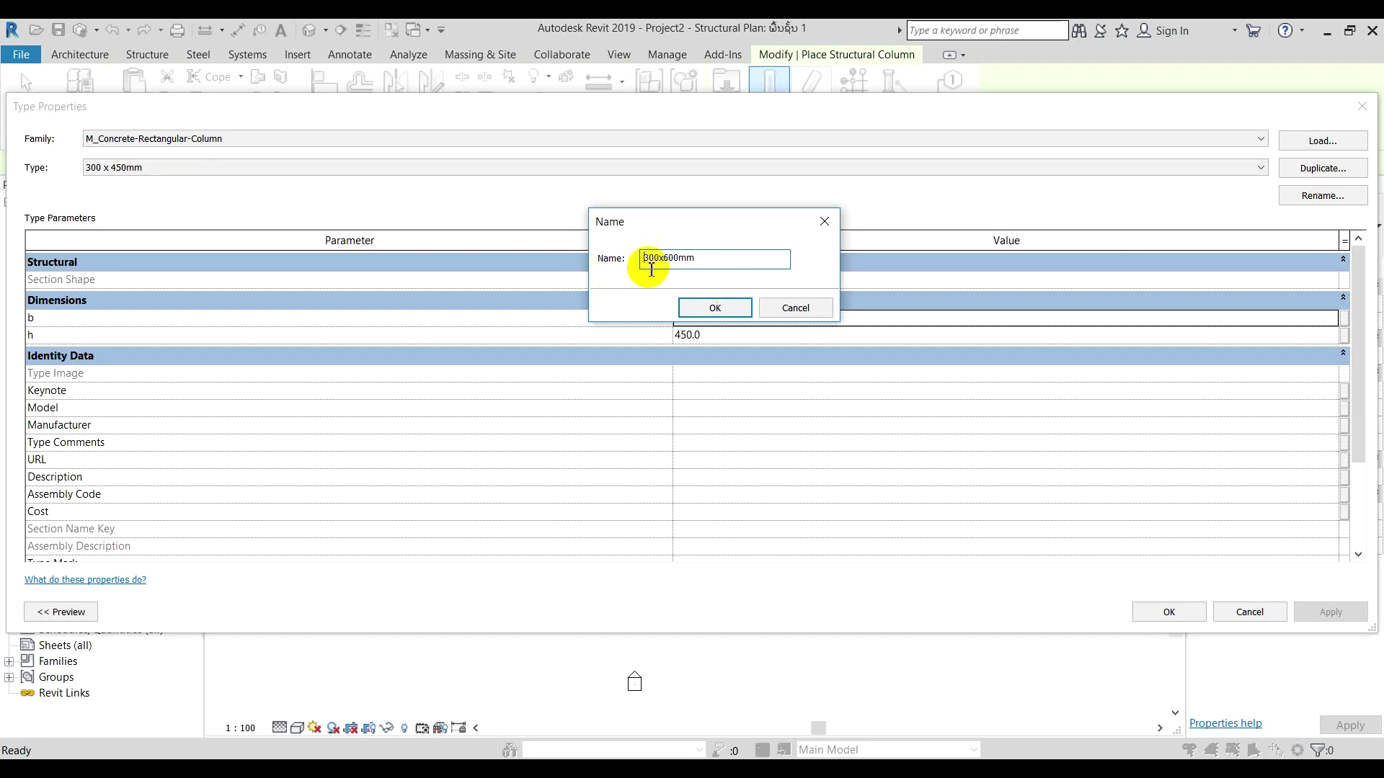
pyautogui.click(732, 312)
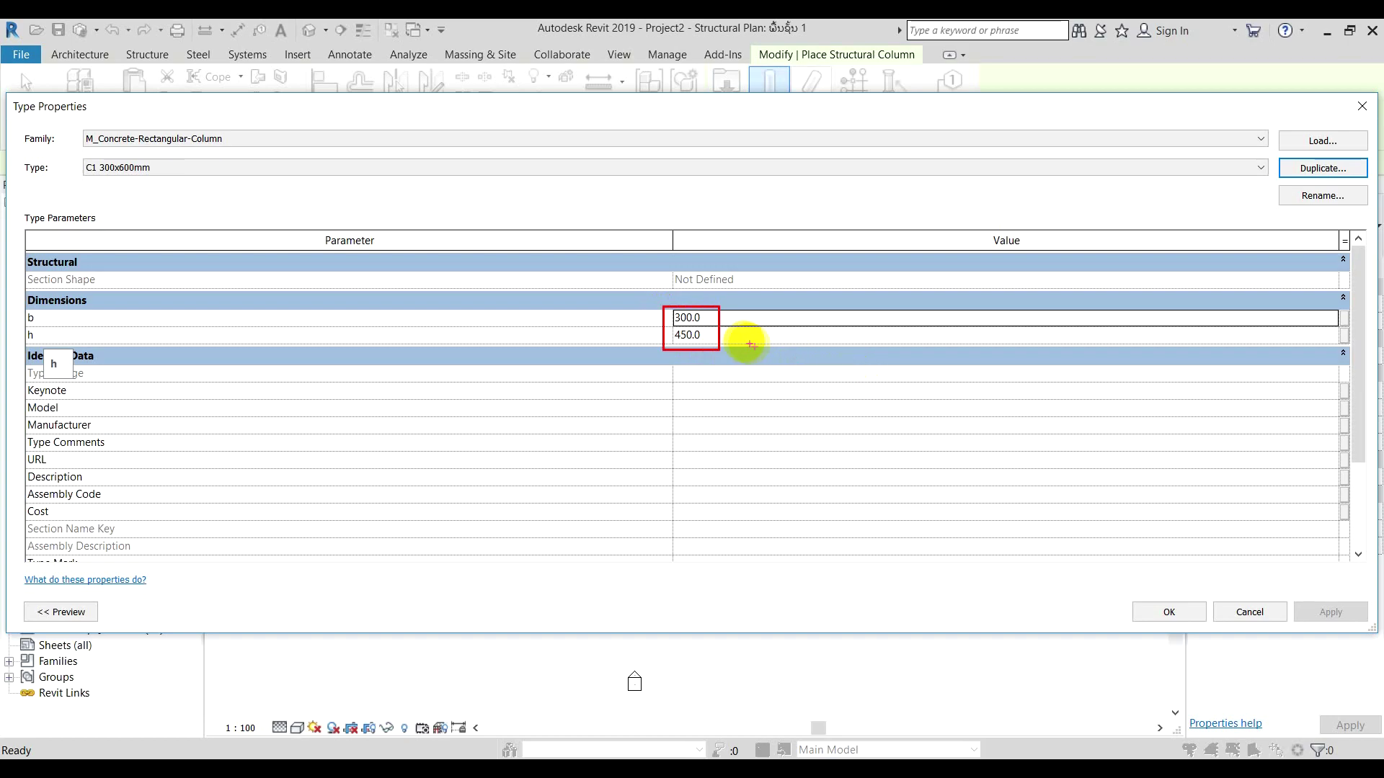
# Step: Keep dimension b at 300, set dimension h to 600 for the C1 300x600mm column type, and apply the type properties
pyautogui.click(20, 325)
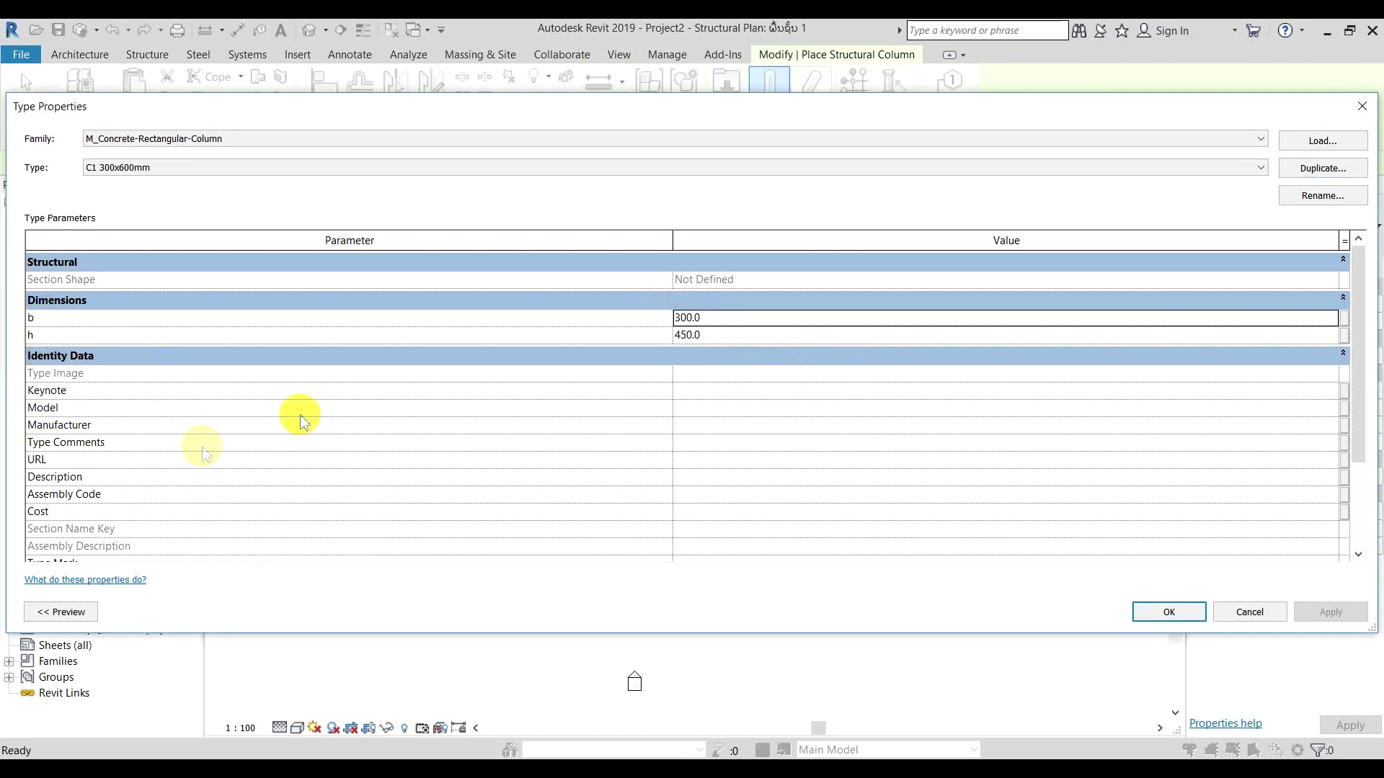
pyautogui.doubleClick(753, 317)
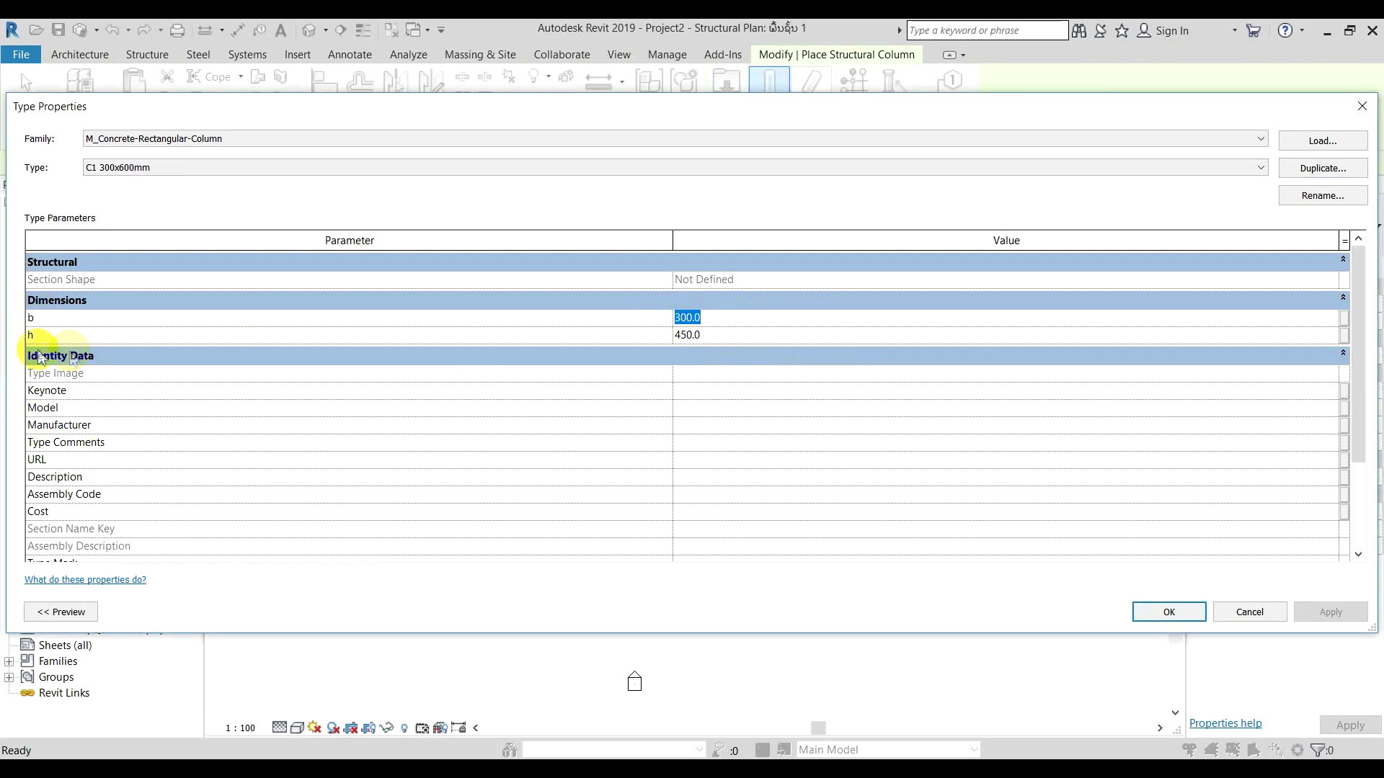
pyautogui.click(742, 337)
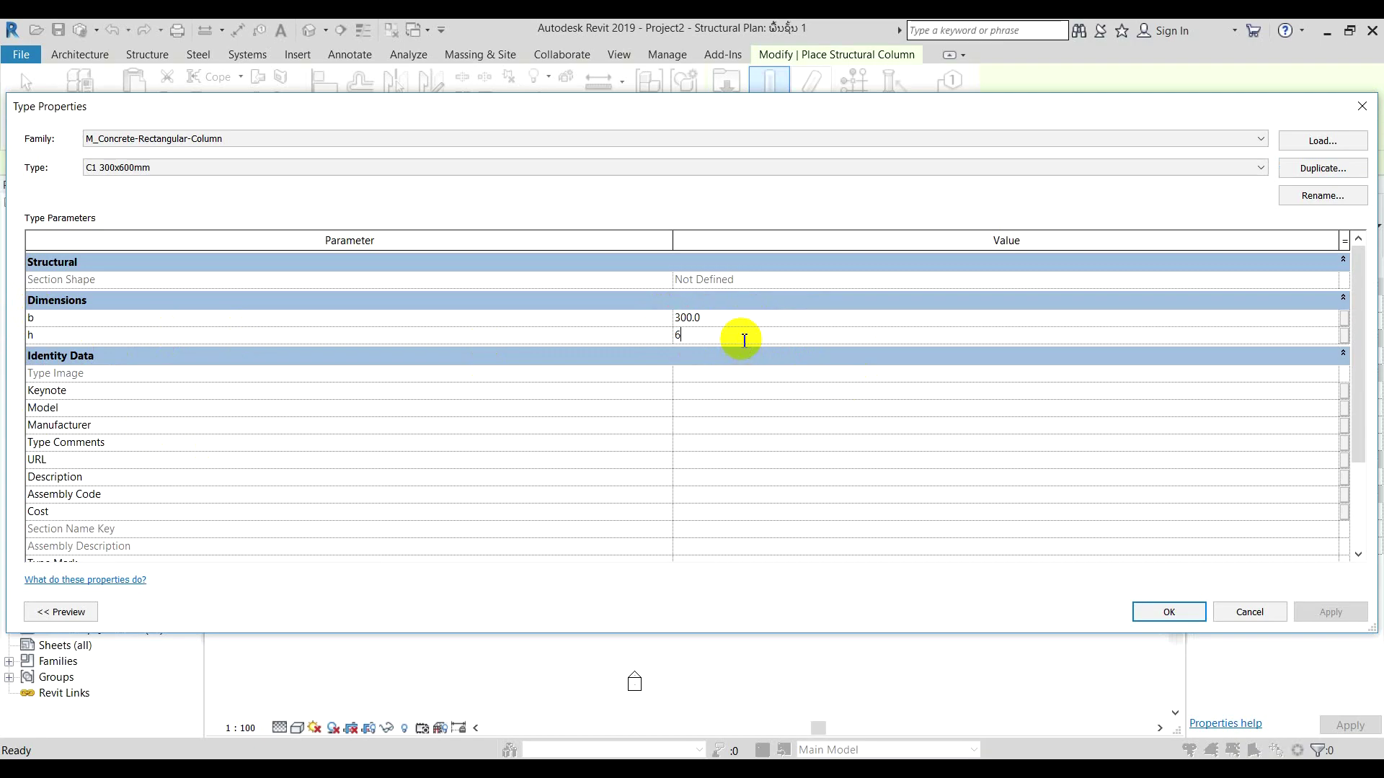
pyautogui.click(1167, 612)
pyautogui.moveTo(771, 370); pyautogui.dragTo(840, 361, button='middle')
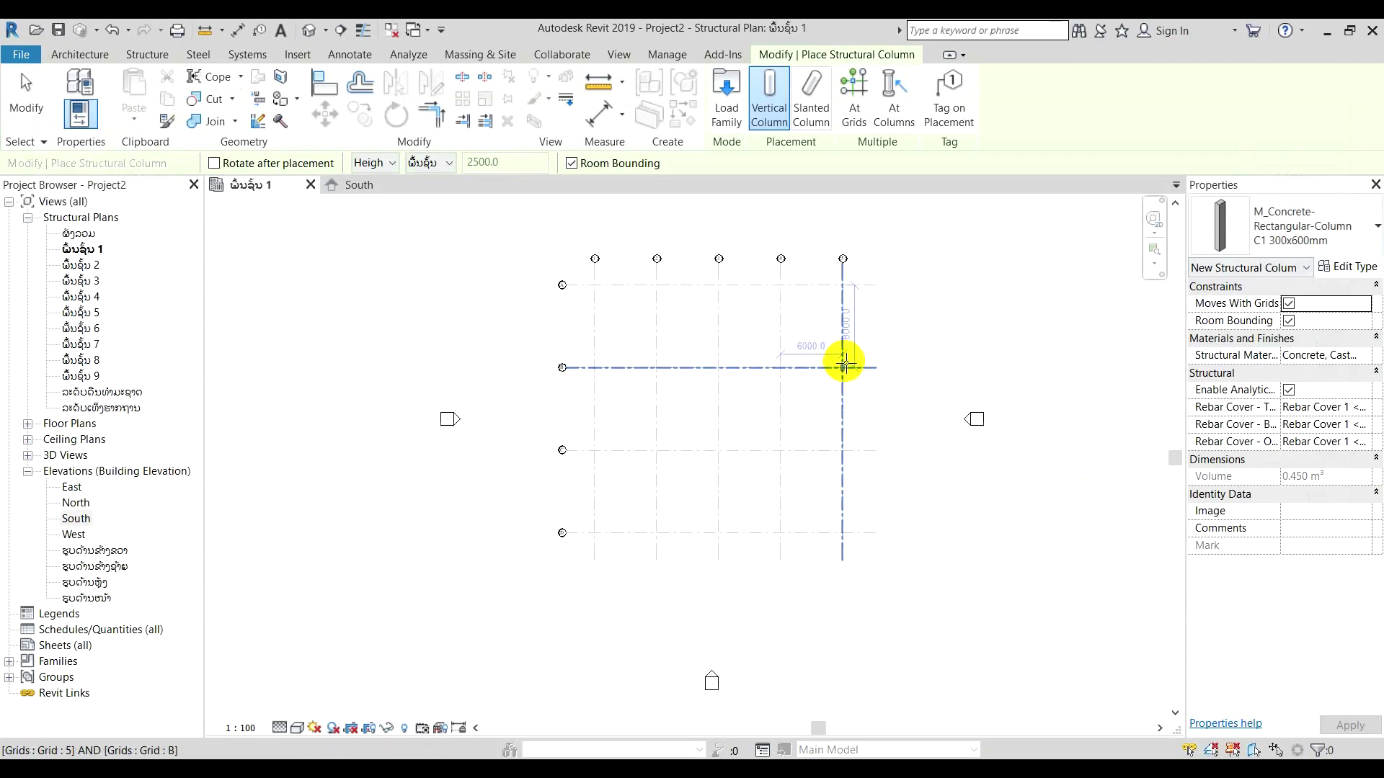
pyautogui.scroll(3, 741, 324)
pyautogui.scroll(-1, 1032, 346)
pyautogui.scroll(4, 673, 330)
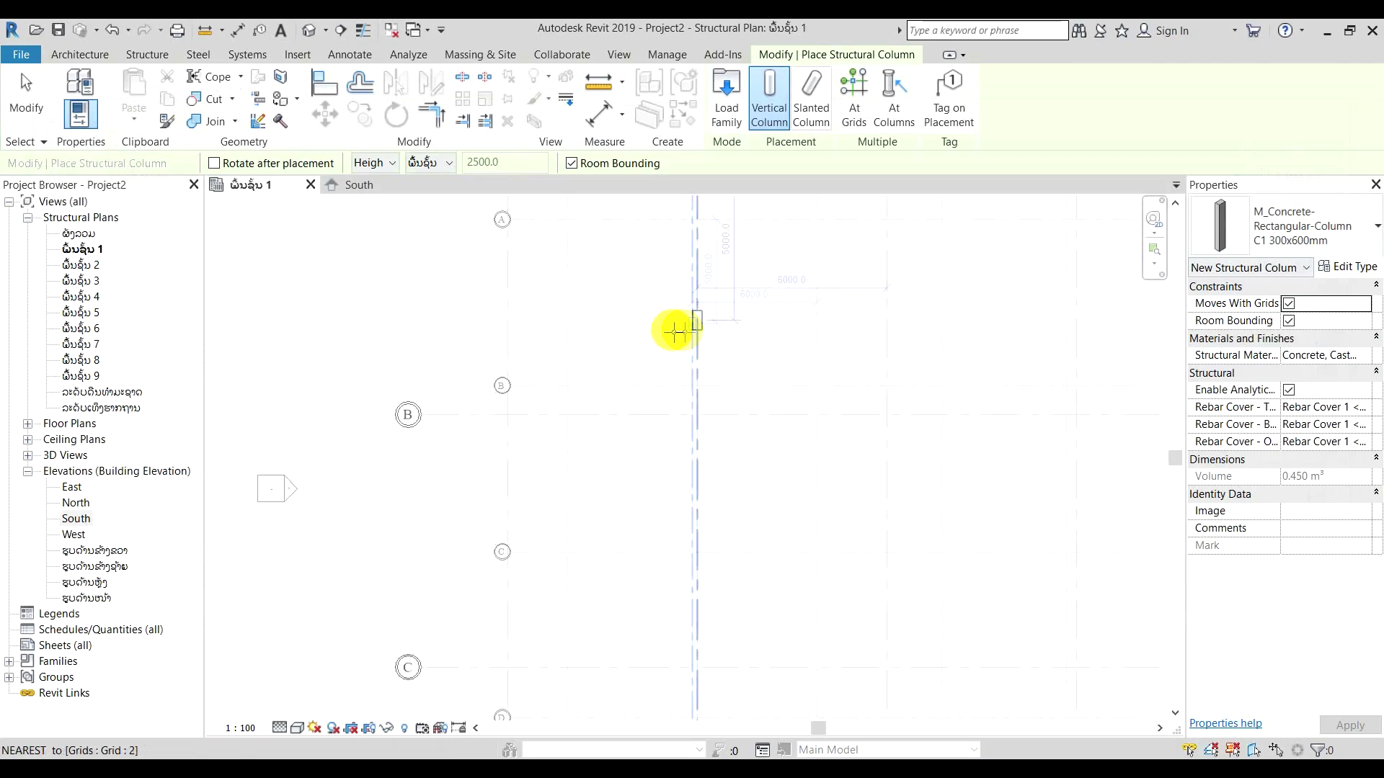
pyautogui.scroll(-5, 550, 395)
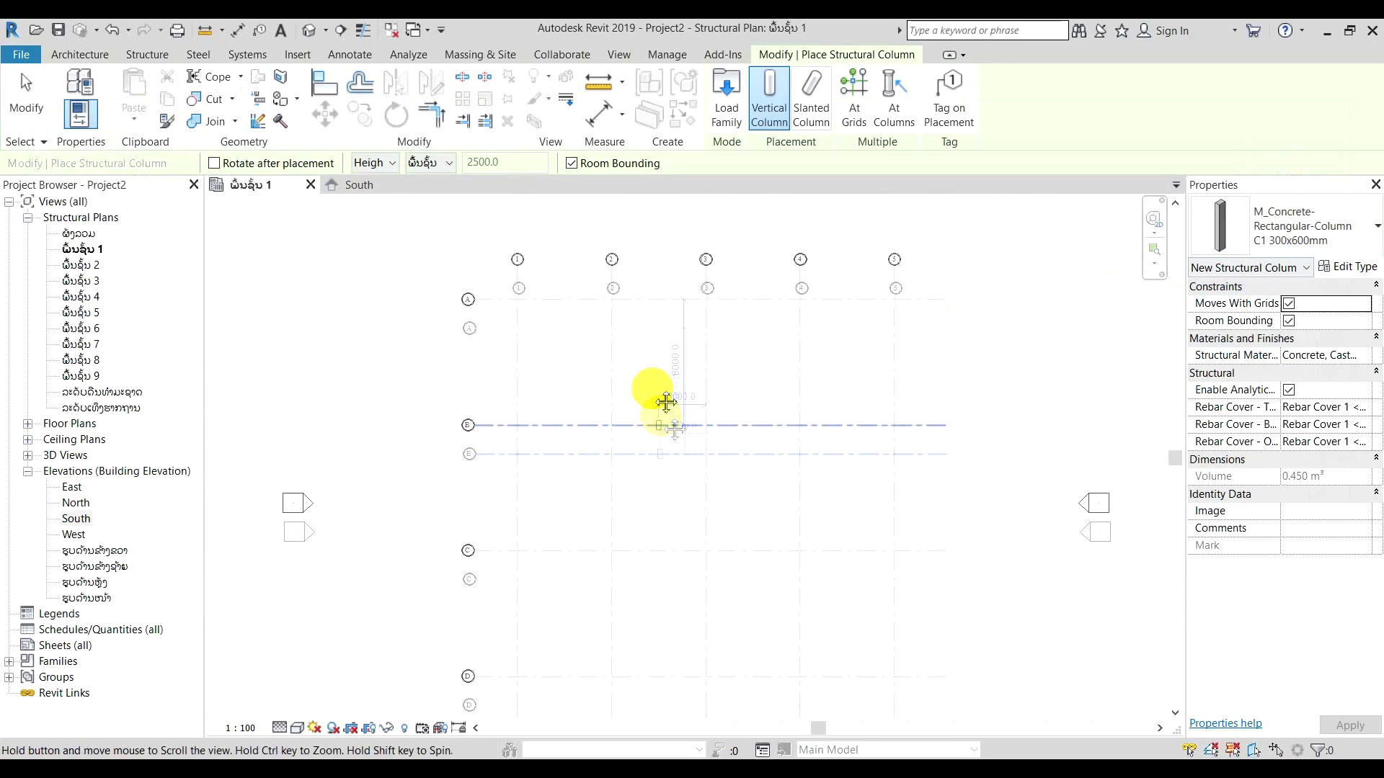
# Step: Set the column placement option to Height with level ພື້ນຊັ້ນ 2 as the upper limit
pyautogui.scroll(3, 646, 379)
pyautogui.moveTo(646, 380); pyautogui.dragTo(386, 232, button='middle')
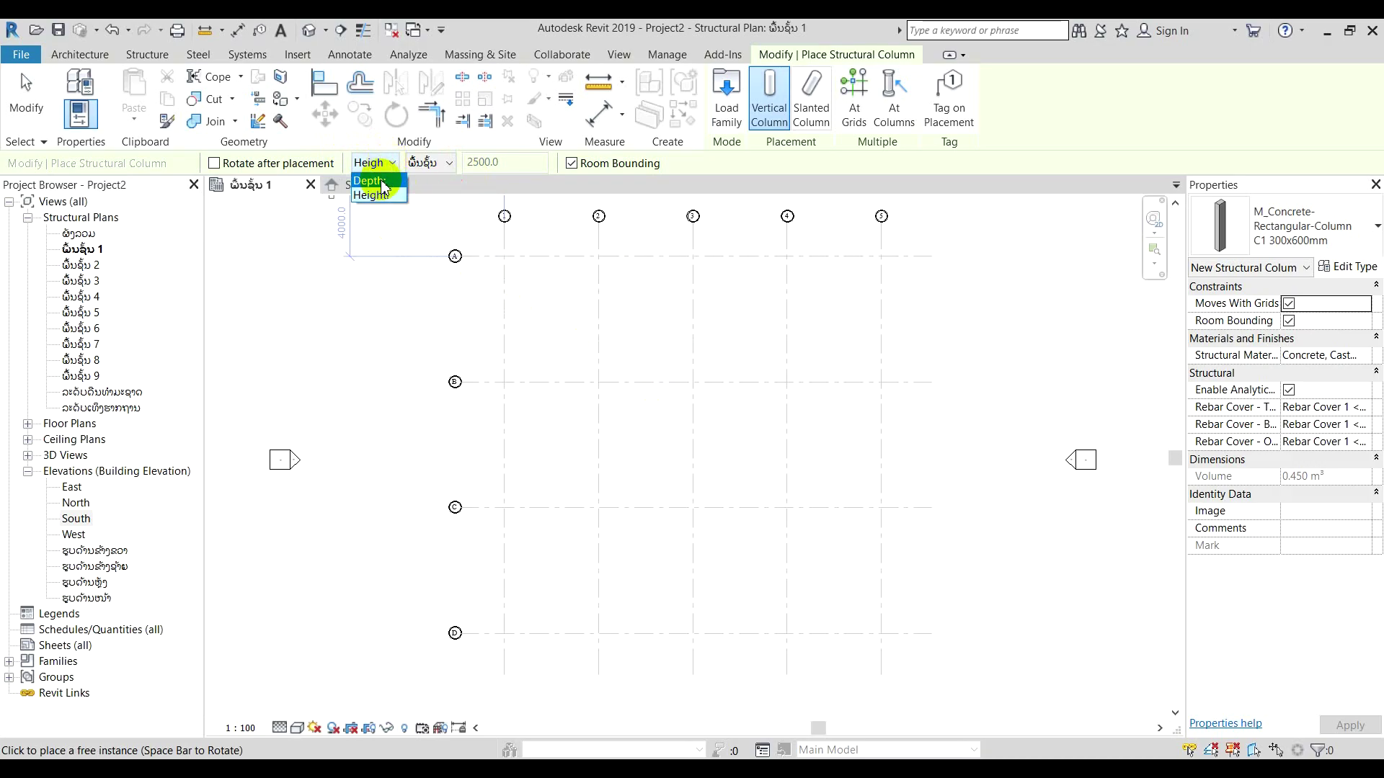
pyautogui.click(380, 181)
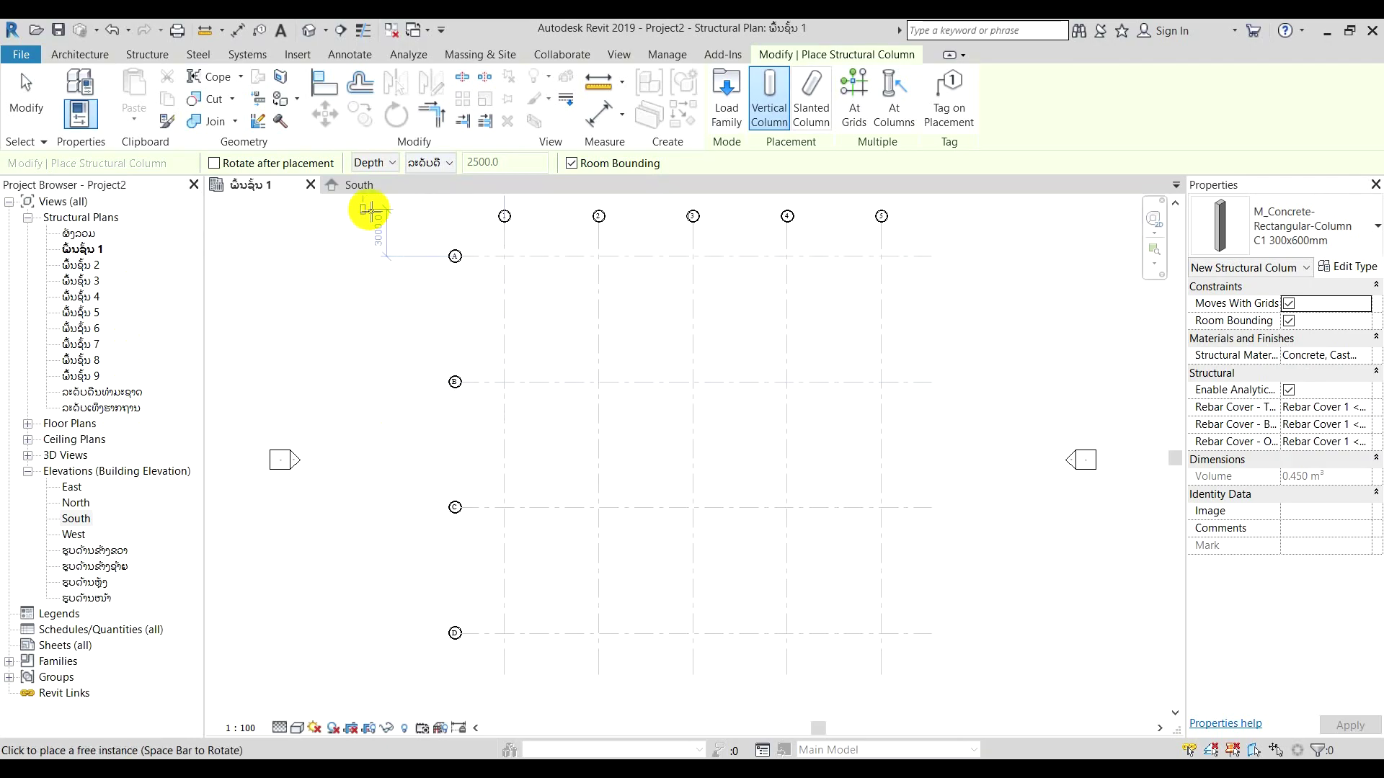
pyautogui.click(385, 196)
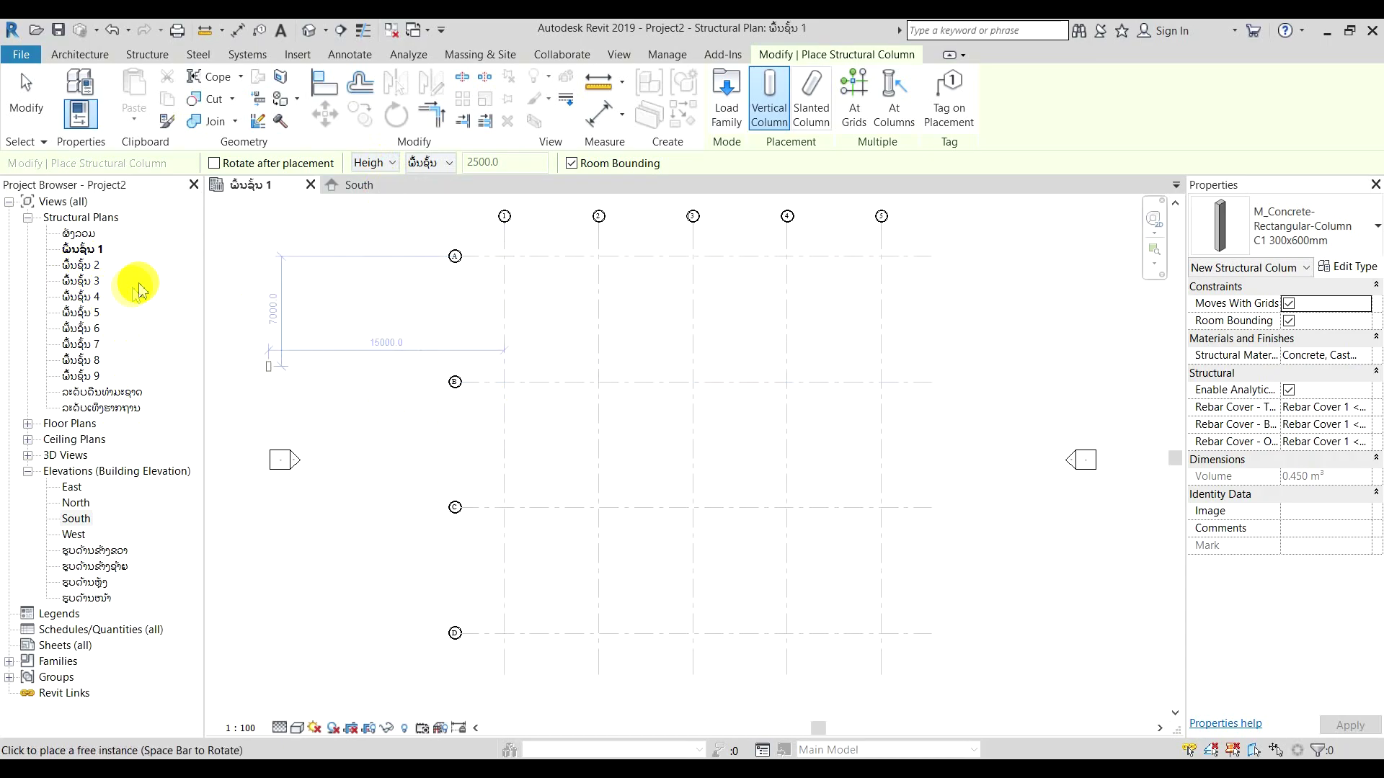
pyautogui.click(435, 163)
pyautogui.click(443, 209)
pyautogui.scroll(-4, 519, 361)
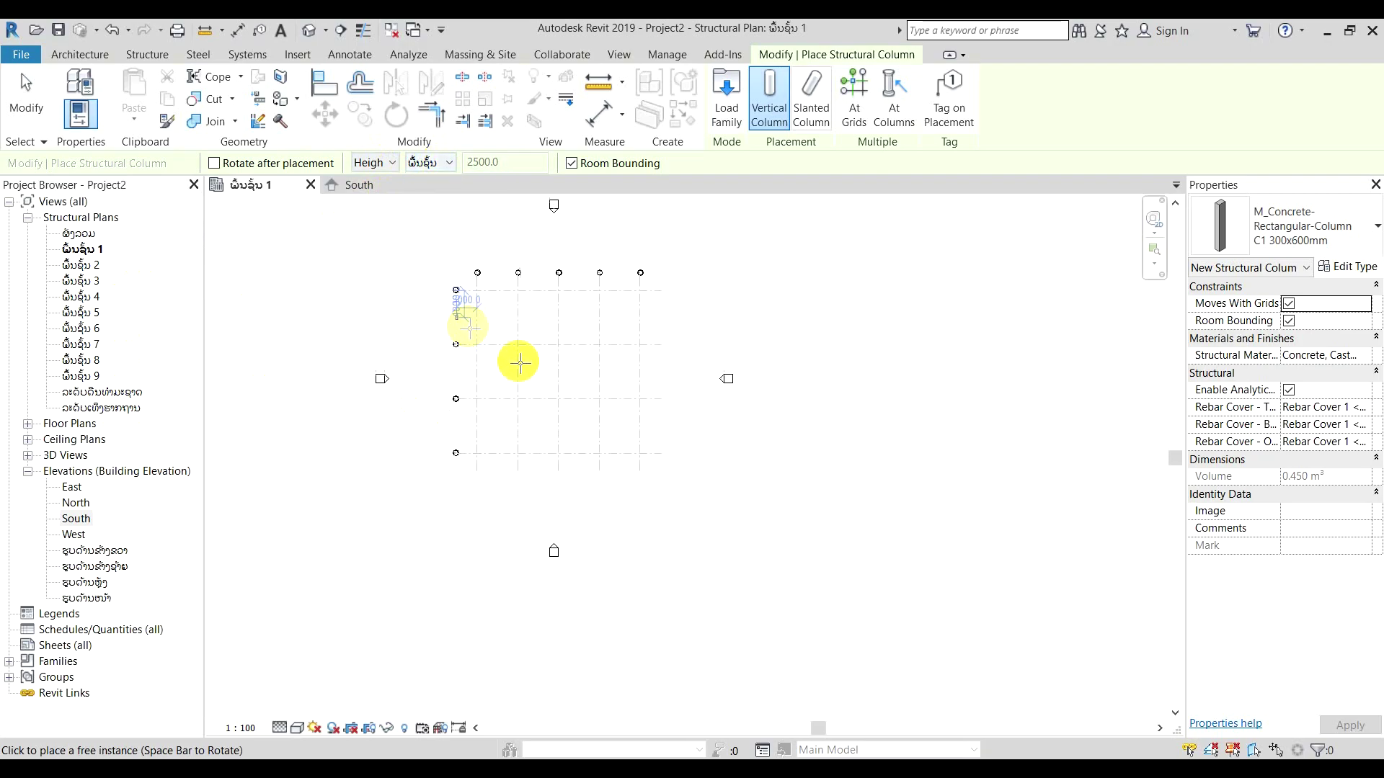
pyautogui.scroll(2, 573, 364)
pyautogui.moveTo(573, 364); pyautogui.dragTo(595, 389, button='middle')
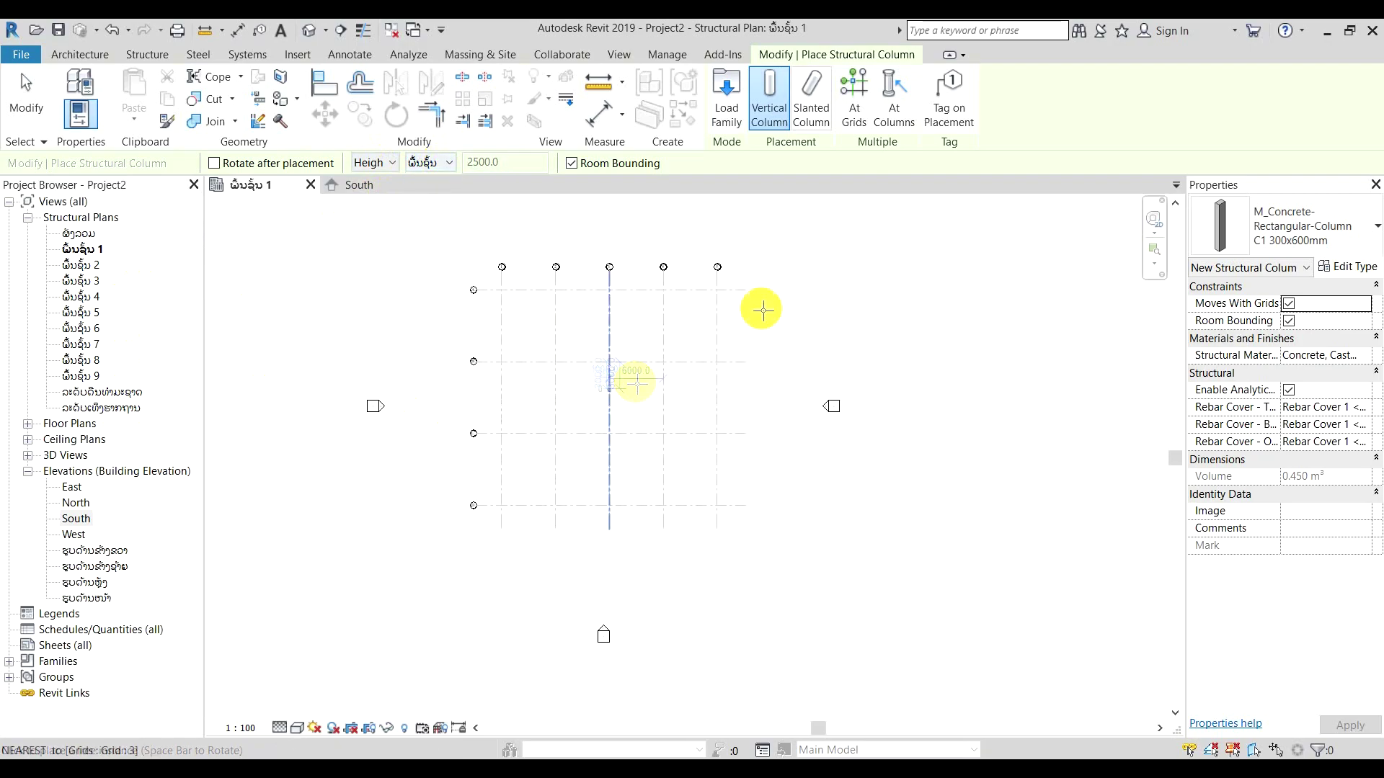
# Step: Place C1 300x600mm columns at all intersections of grids 1 to 5 and A to D, and end the column command
pyautogui.click(857, 108)
pyautogui.moveTo(743, 281); pyautogui.dragTo(479, 516)
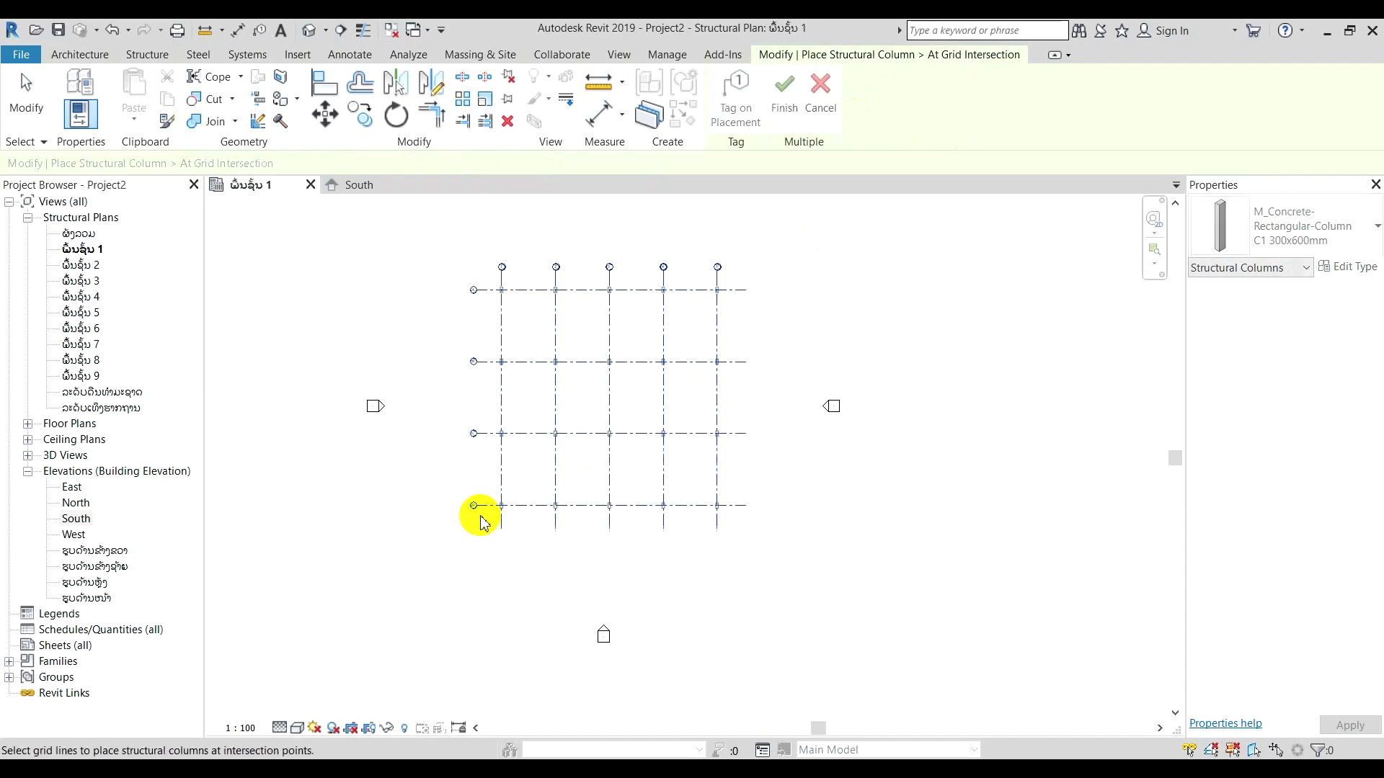
pyautogui.click(793, 101)
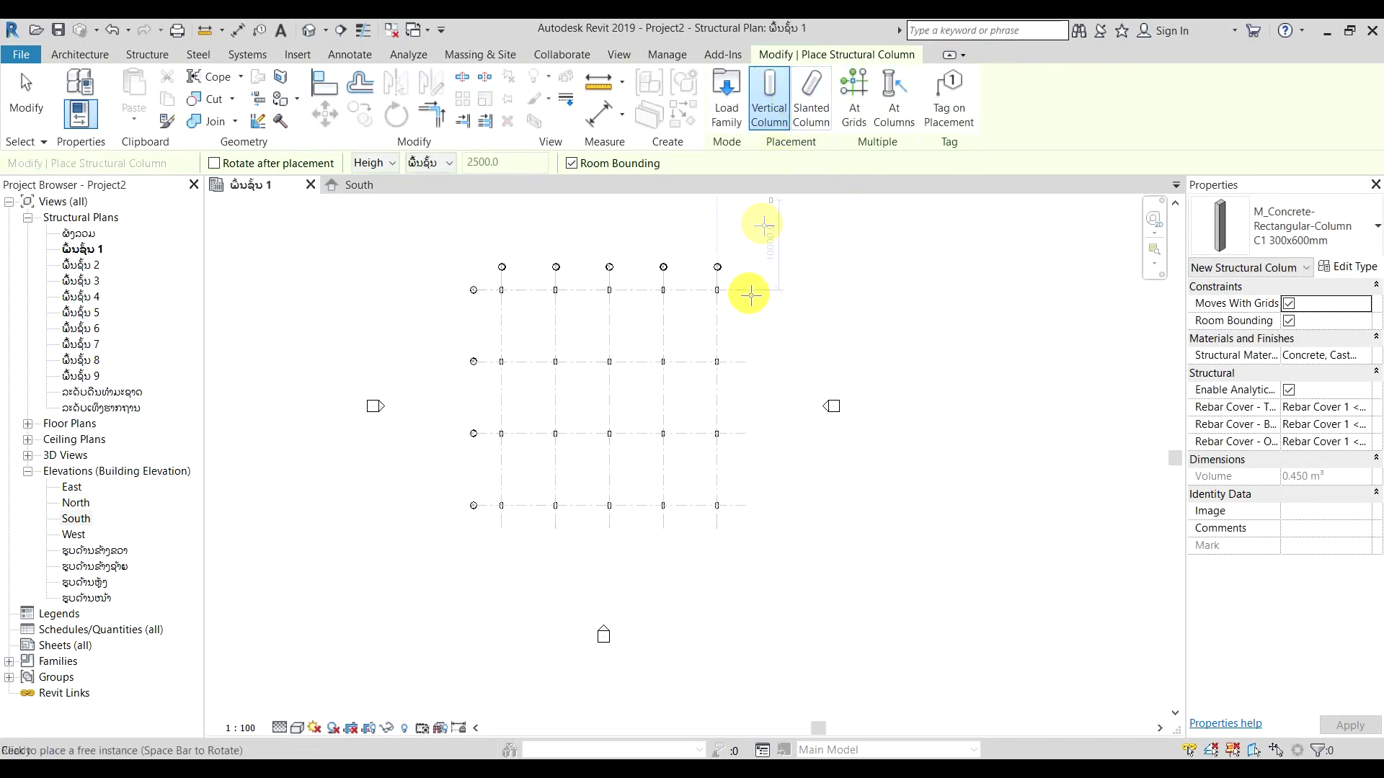
pyautogui.press('Escape')
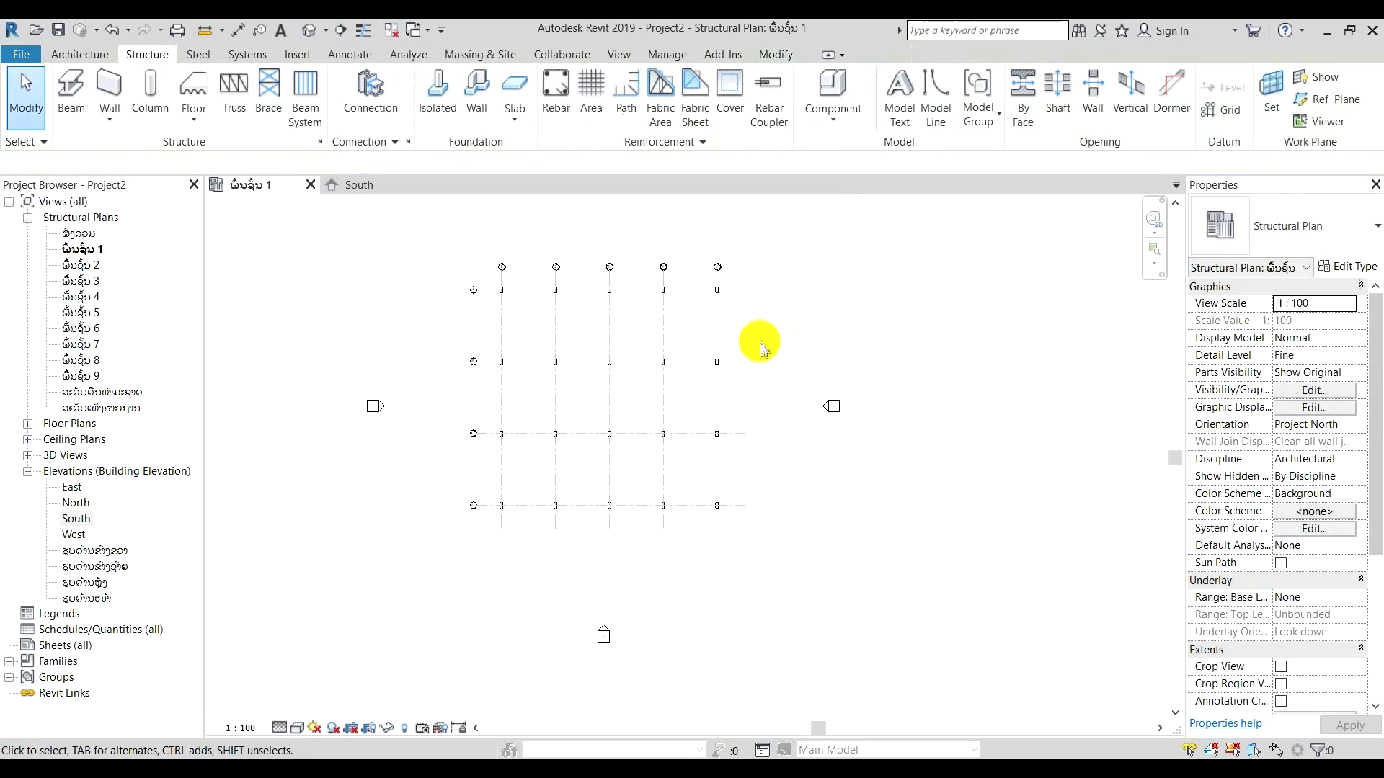
# Step: Open the default 3D view and orbit around the placed columns
pyautogui.click(308, 30)
pyautogui.keyDown('shift'); pyautogui.moveTo(595, 600); pyautogui.dragTo(890, 582, button='middle'); pyautogui.keyUp('shift')
pyautogui.scroll(3, 704, 549)
pyautogui.keyDown('shift'); pyautogui.moveTo(704, 549); pyautogui.dragTo(890, 574, button='middle'); pyautogui.keyUp('shift')
# Step: Select all instances of the C1 300x600mm column in the 3D view and copy them to the clipboard
pyautogui.click(856, 537)
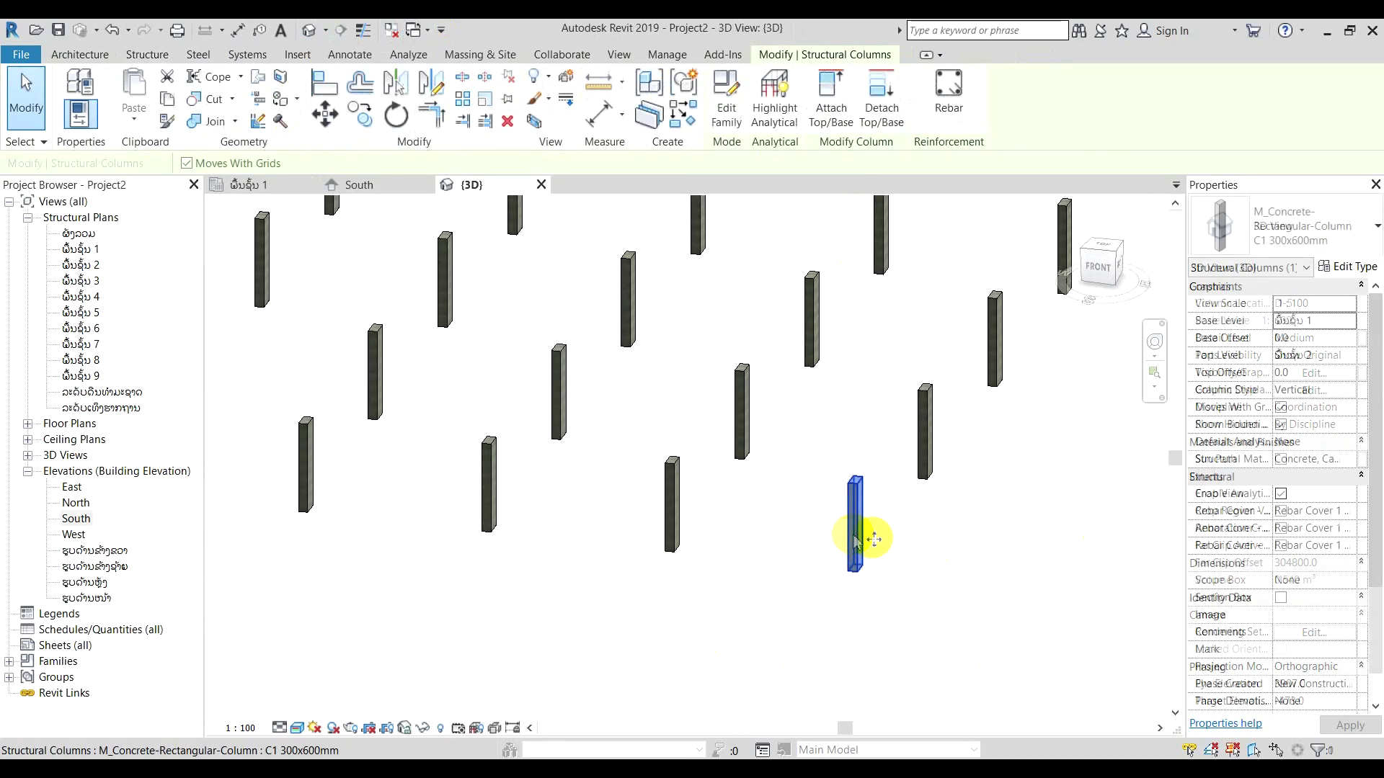
pyautogui.scroll(-6, 966, 581)
pyautogui.press('s')
pyautogui.press('a')
pyautogui.scroll(4, 859, 573)
pyautogui.scroll(-4, 889, 548)
pyautogui.keyDown('shift'); pyautogui.moveTo(874, 541); pyautogui.dragTo(900, 552, button='middle'); pyautogui.keyUp('shift')
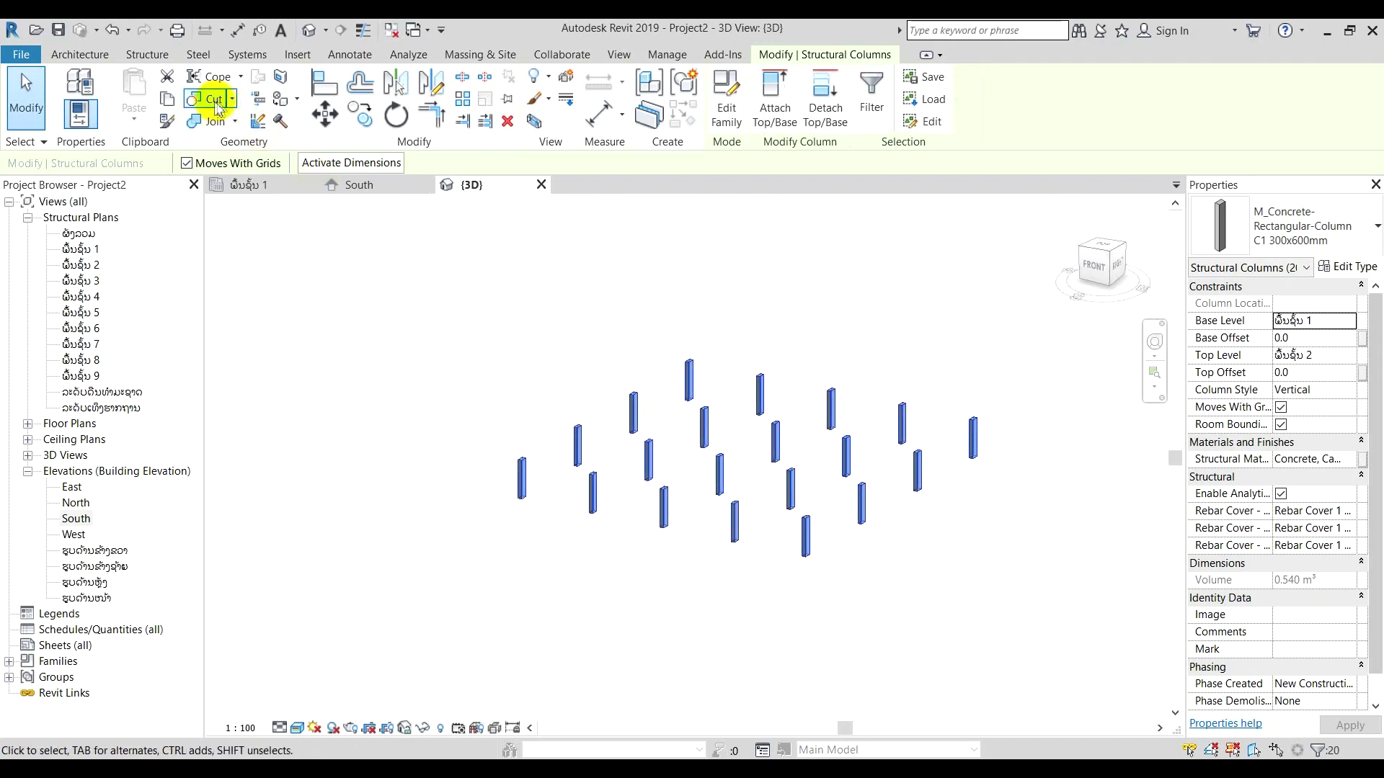
pyautogui.click(168, 100)
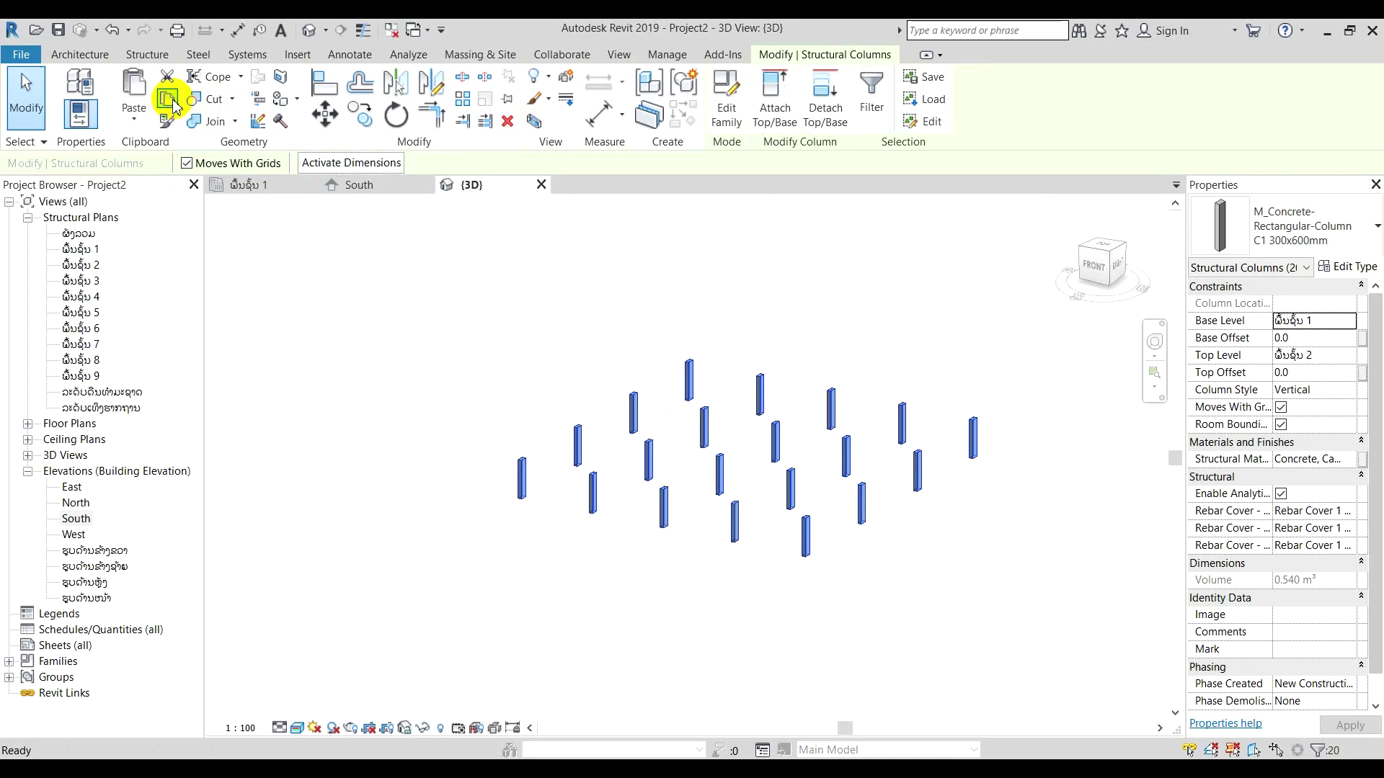
# Step: Paste the copied columns aligned to selected levels, choosing levels ພື້ນຊັ້ນ 3 through ພື້ນຊັ້ນ 9
pyautogui.click(141, 117)
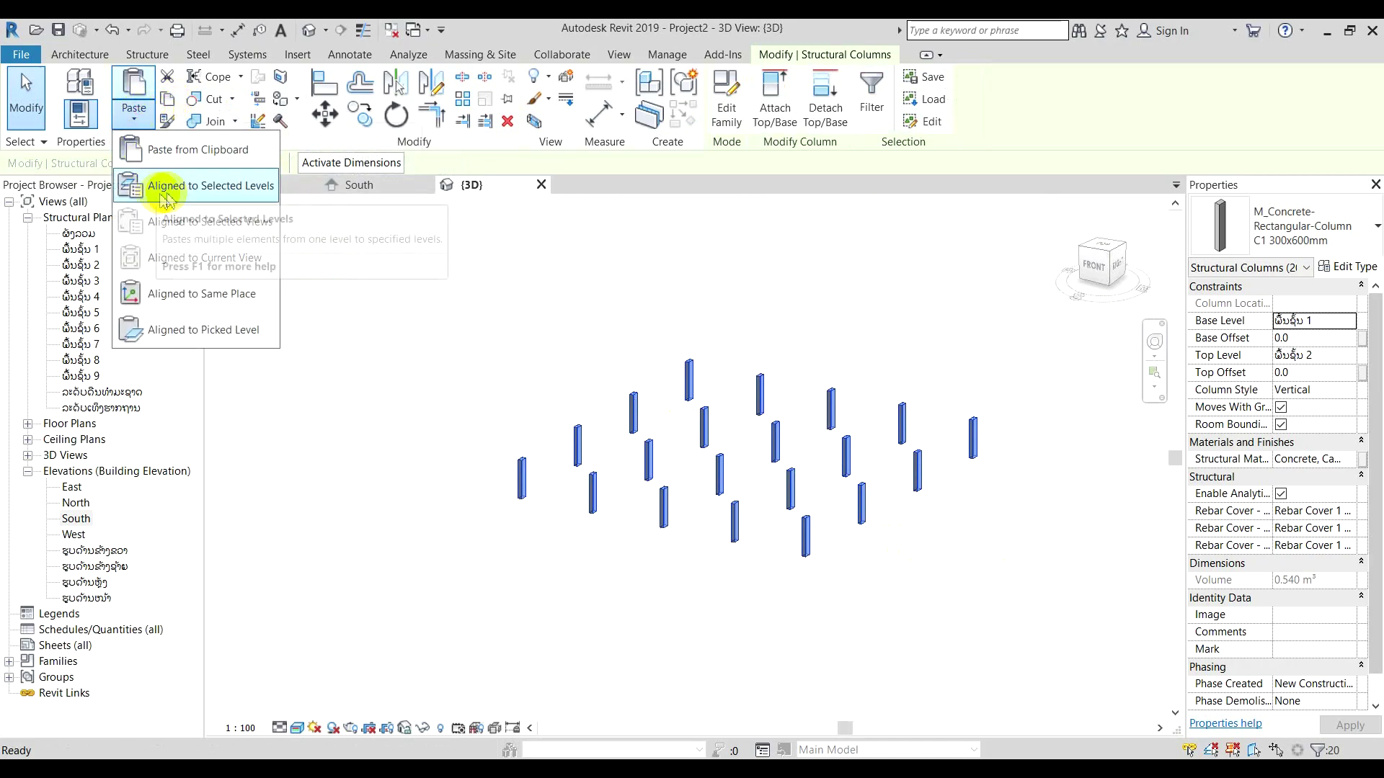
pyautogui.click(237, 191)
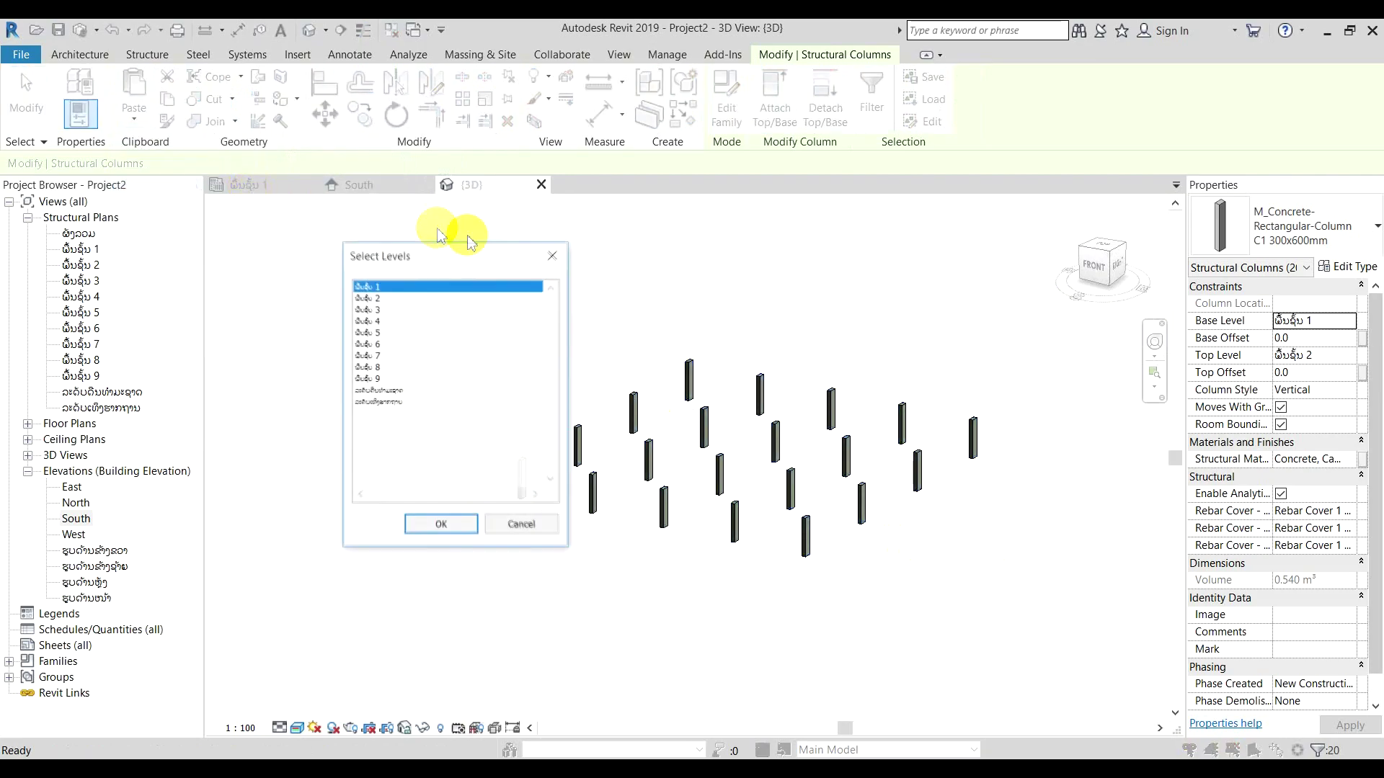
pyautogui.moveTo(472, 254); pyautogui.dragTo(498, 213)
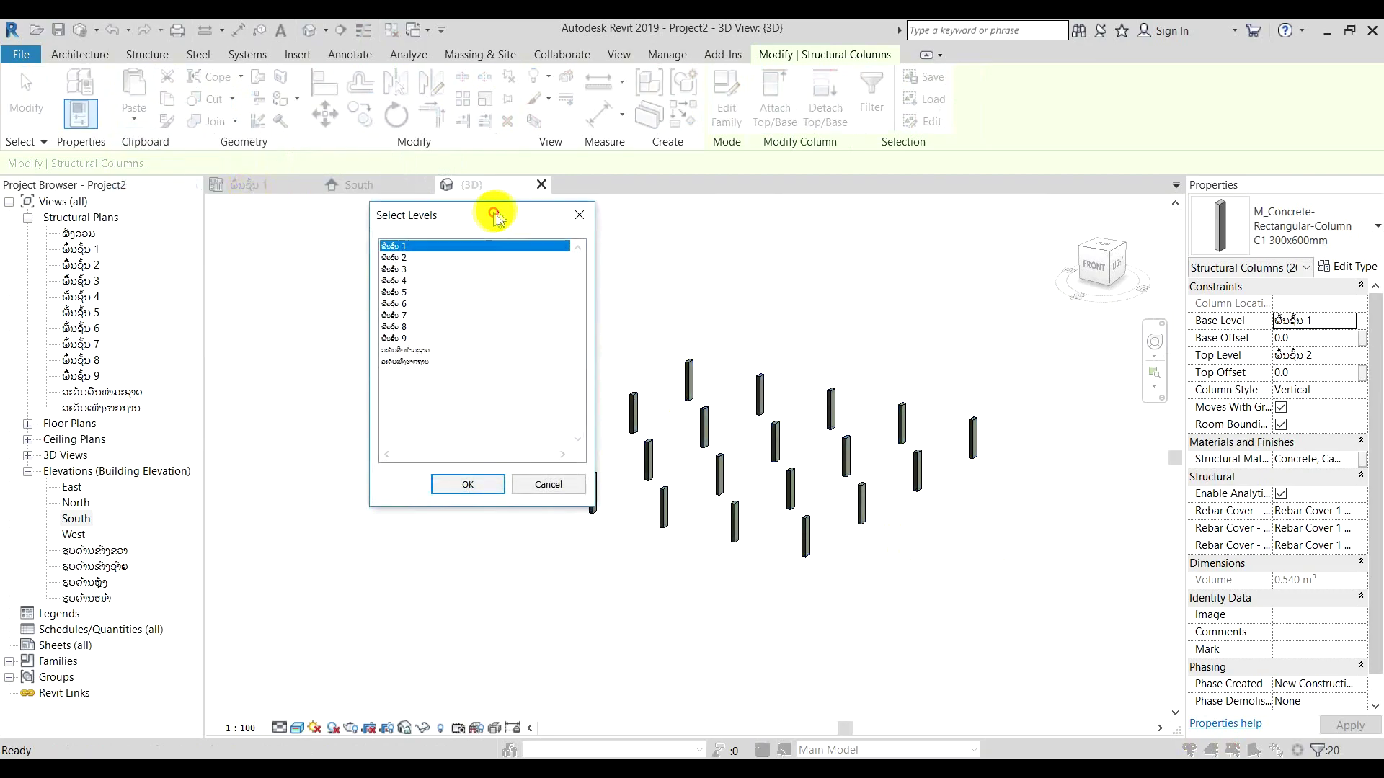
pyautogui.click(421, 270)
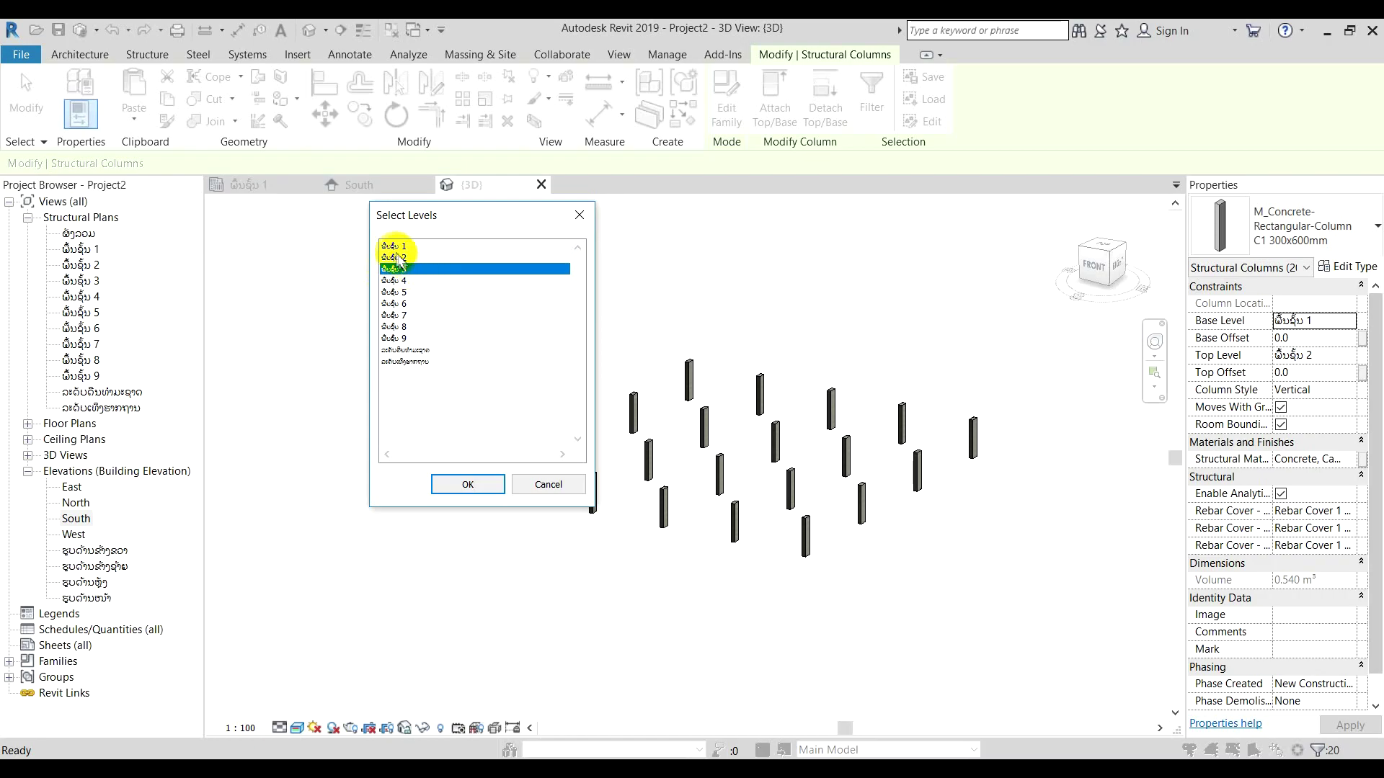
pyautogui.click(389, 258)
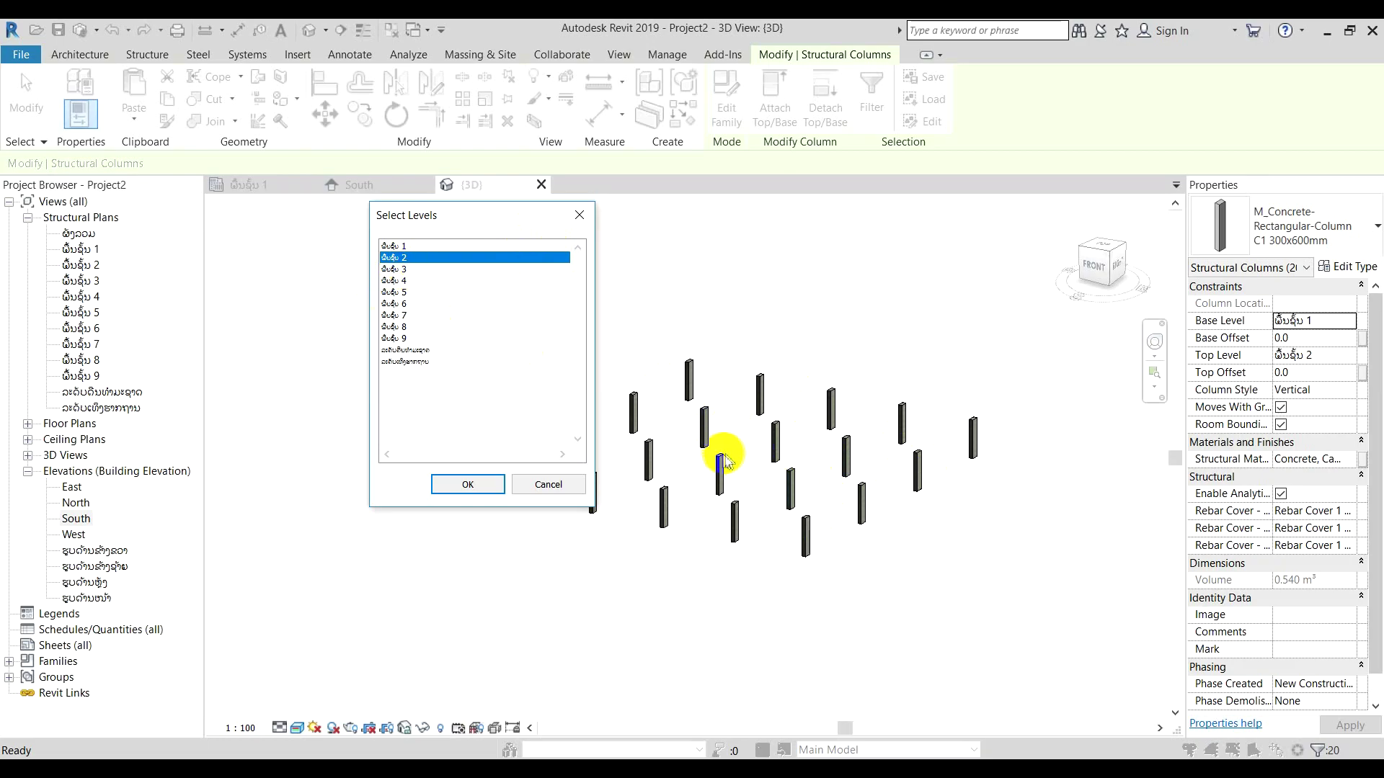
pyautogui.click(404, 269)
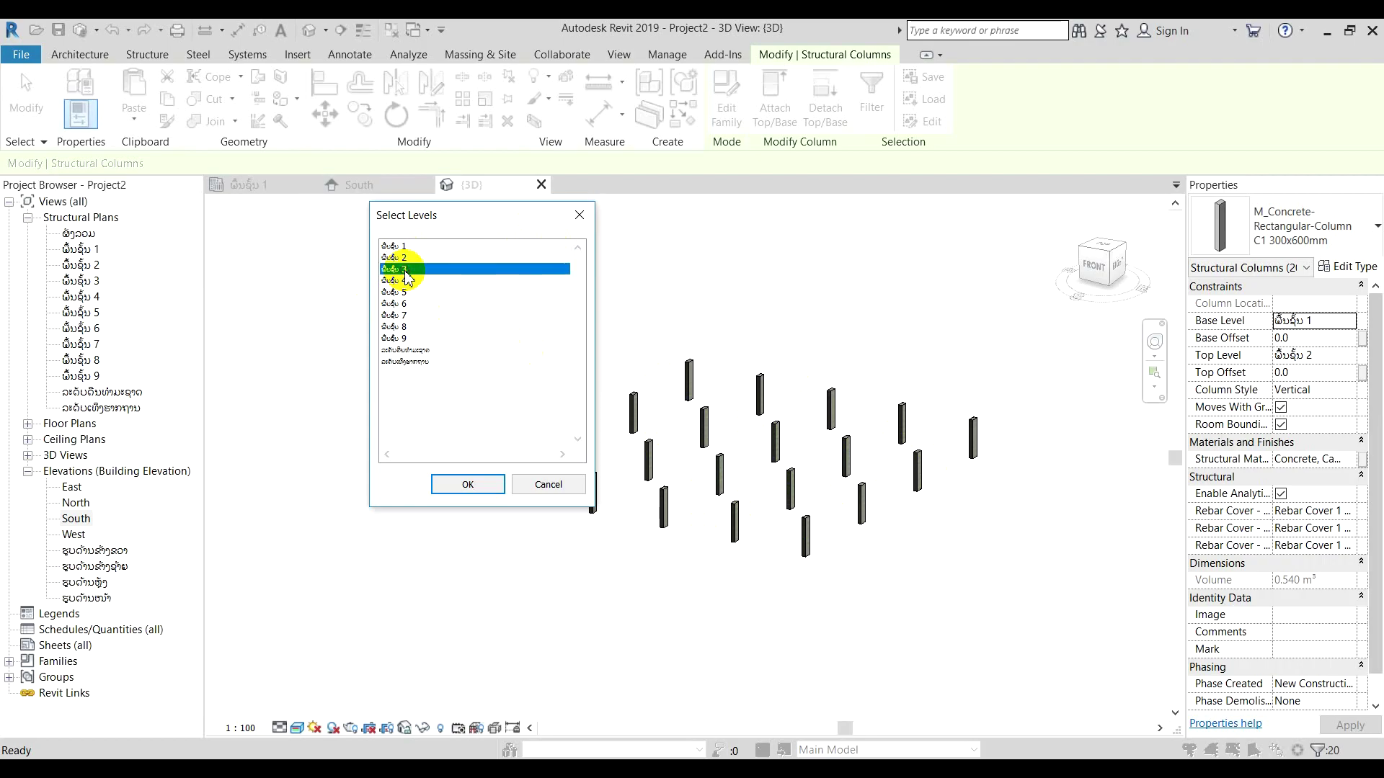
pyautogui.keyDown('shift'); pyautogui.click(402, 338); pyautogui.keyUp('shift')
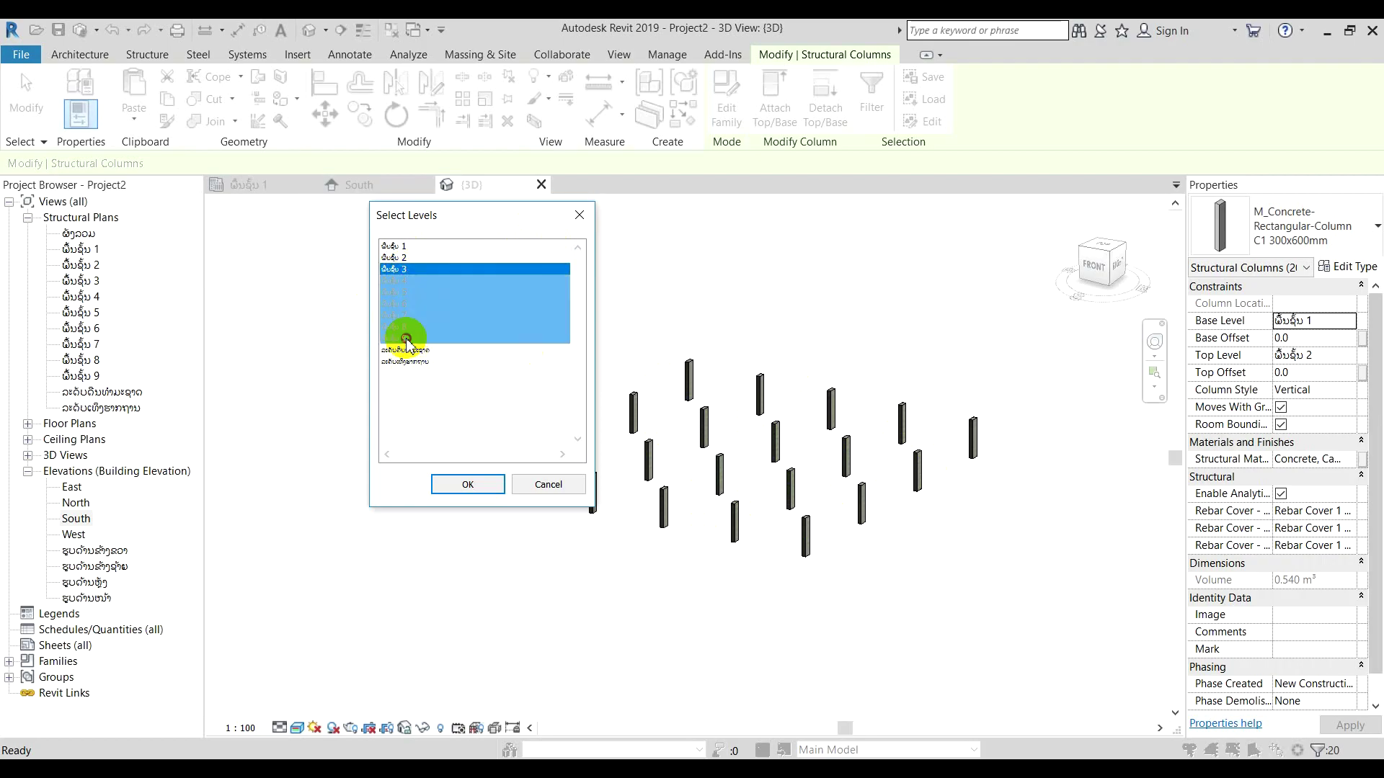
pyautogui.click(465, 485)
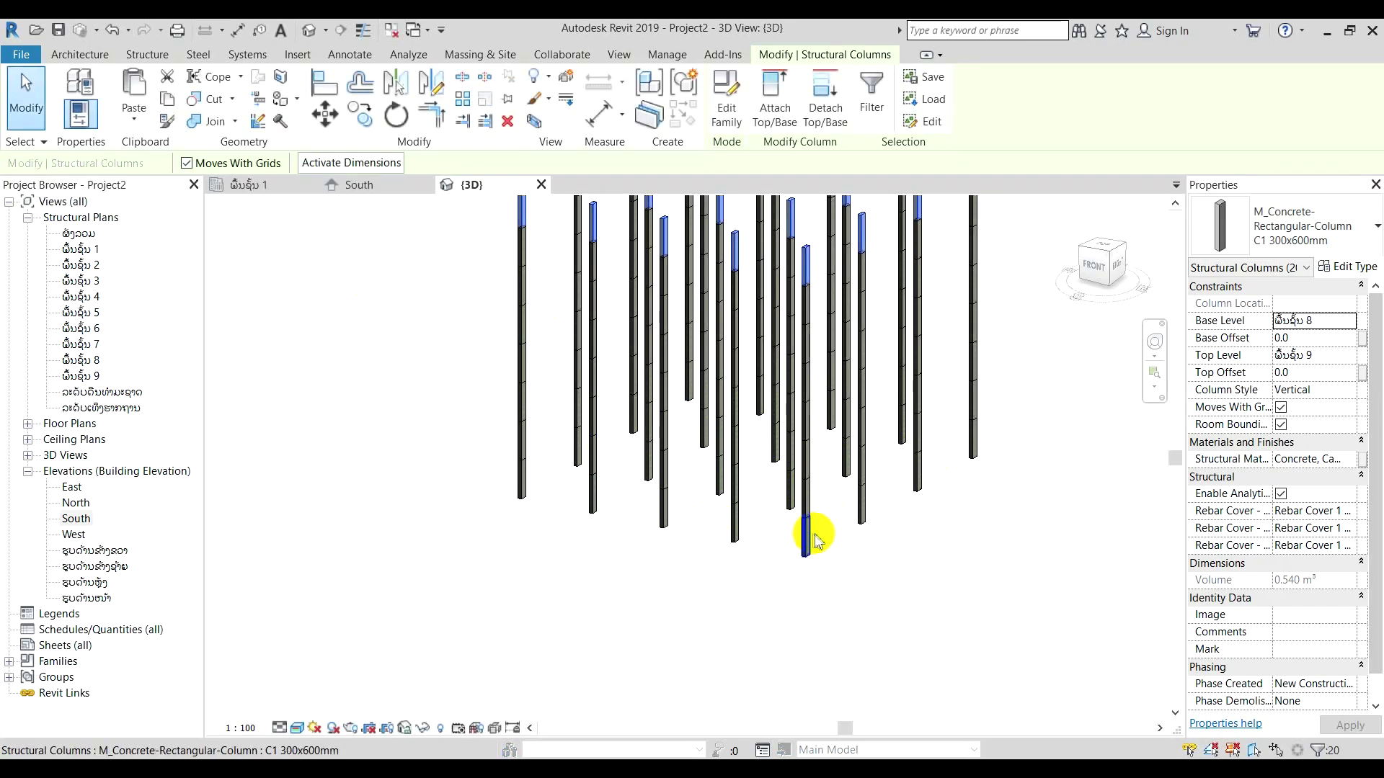
# Step: Clear the selection and examine the stacked columns from several sides in the 3D view
pyautogui.keyDown('shift'); pyautogui.moveTo(951, 541); pyautogui.dragTo(704, 516, button='middle'); pyautogui.keyUp('shift')
pyautogui.click(988, 531)
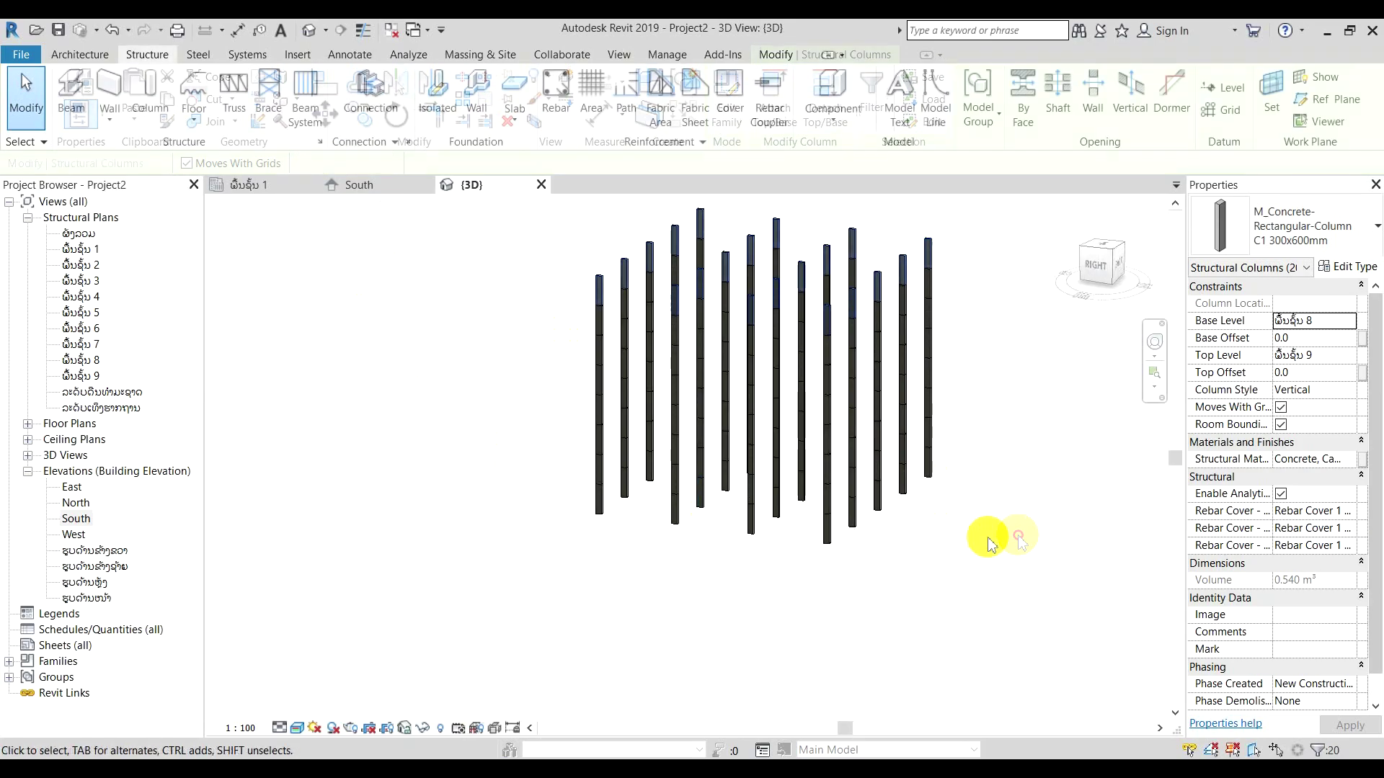
pyautogui.scroll(3, 876, 555)
pyautogui.keyDown('shift'); pyautogui.moveTo(876, 555); pyautogui.dragTo(1045, 519, button='middle'); pyautogui.keyUp('shift')
pyautogui.scroll(-5, 1044, 575)
pyautogui.scroll(4, 982, 494)
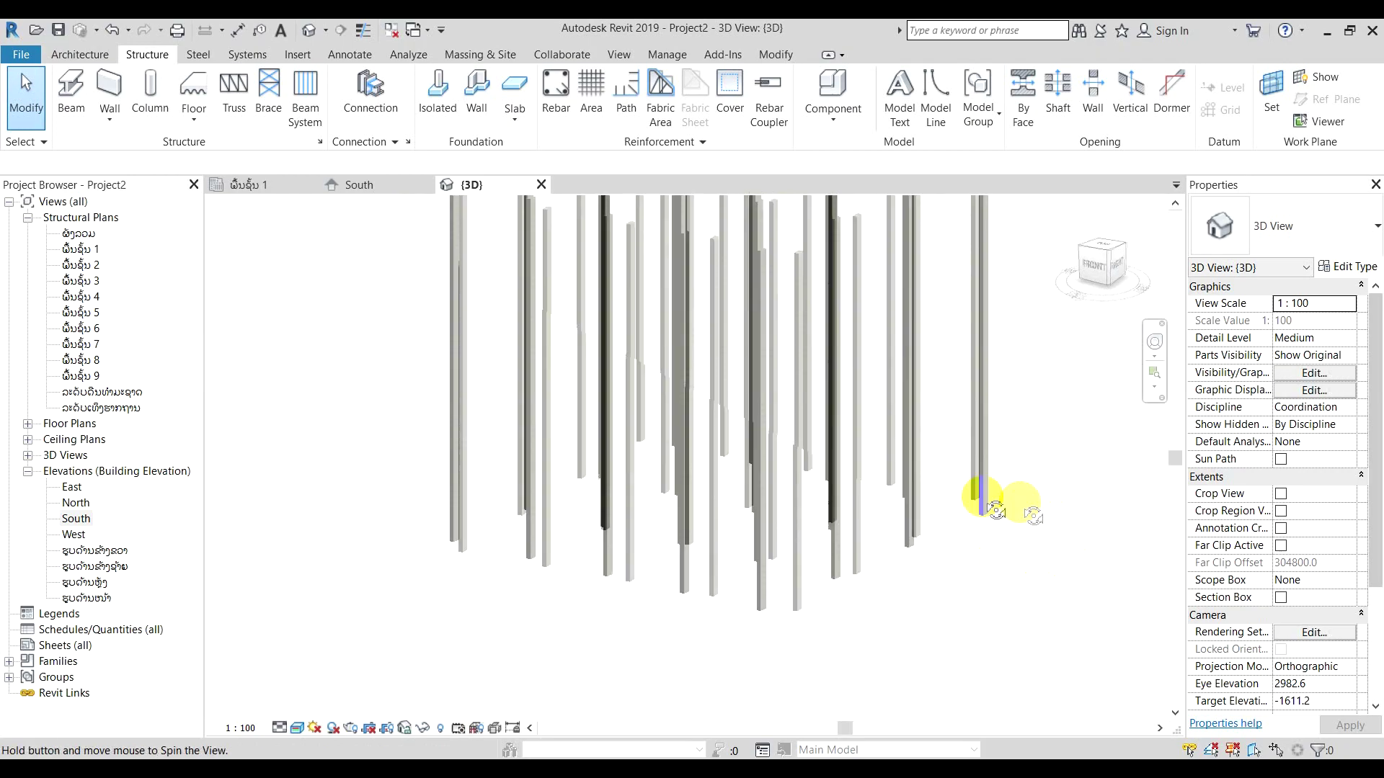
pyautogui.keyDown('shift'); pyautogui.moveTo(843, 504); pyautogui.dragTo(951, 555, button='middle'); pyautogui.keyUp('shift')
pyautogui.scroll(-4, 901, 559)
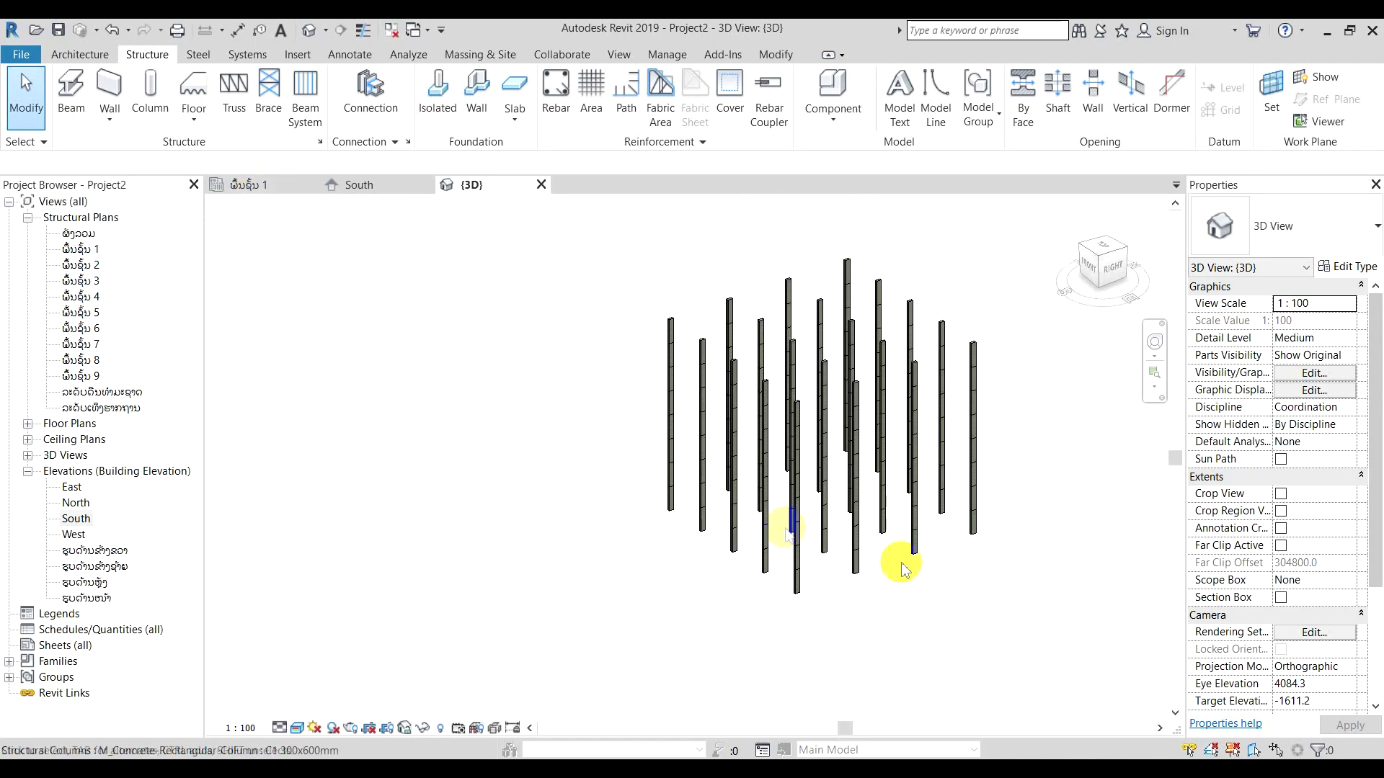
# Step: Try to select the lowest columns by picking the one at grid A-5 and selecting all its instances
pyautogui.scroll(5, 901, 565)
pyautogui.keyDown('shift'); pyautogui.moveTo(967, 587); pyautogui.dragTo(943, 490, button='middle'); pyautogui.keyUp('shift')
pyautogui.click(945, 490)
pyautogui.scroll(-3, 953, 580)
pyautogui.keyDown('shift'); pyautogui.moveTo(949, 583); pyautogui.dragTo(983, 587, button='middle'); pyautogui.keyUp('shift')
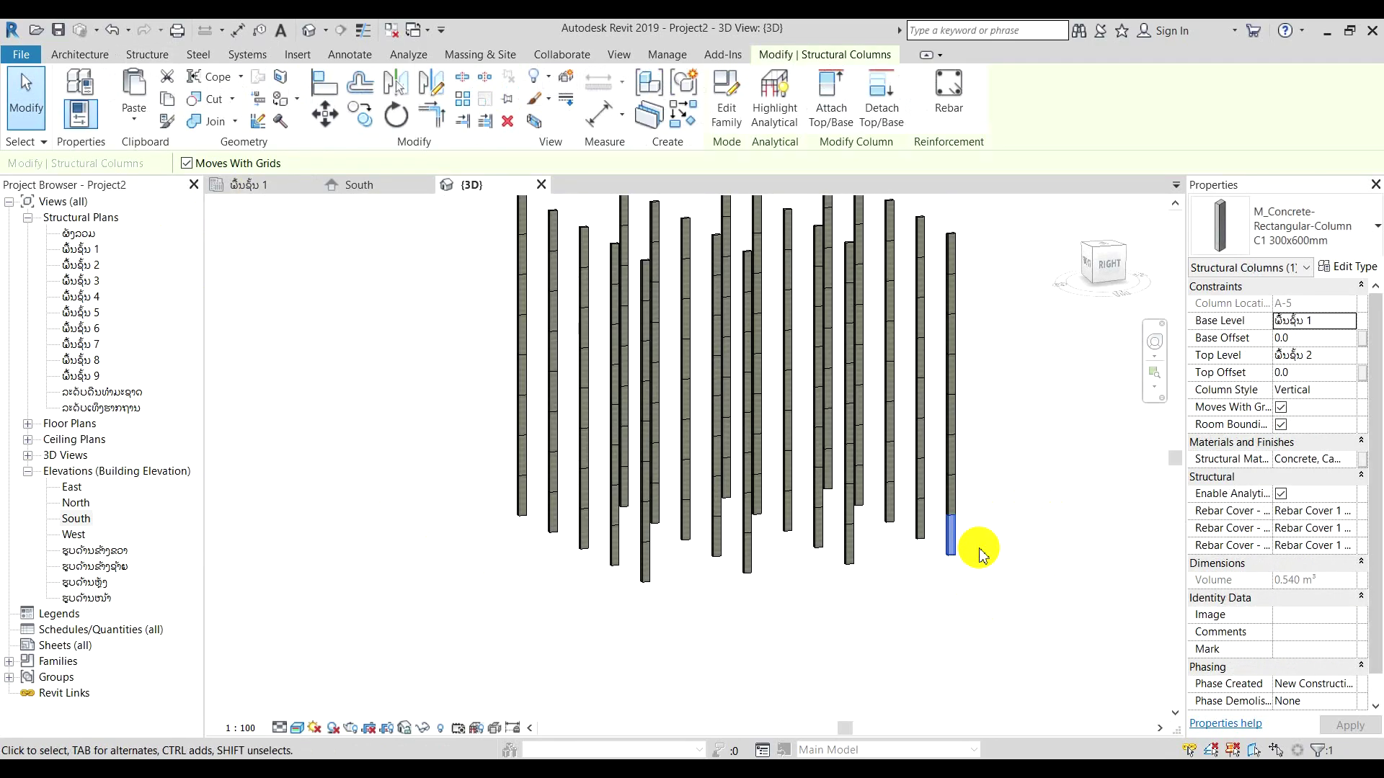
pyautogui.click(905, 587)
pyautogui.click(948, 542)
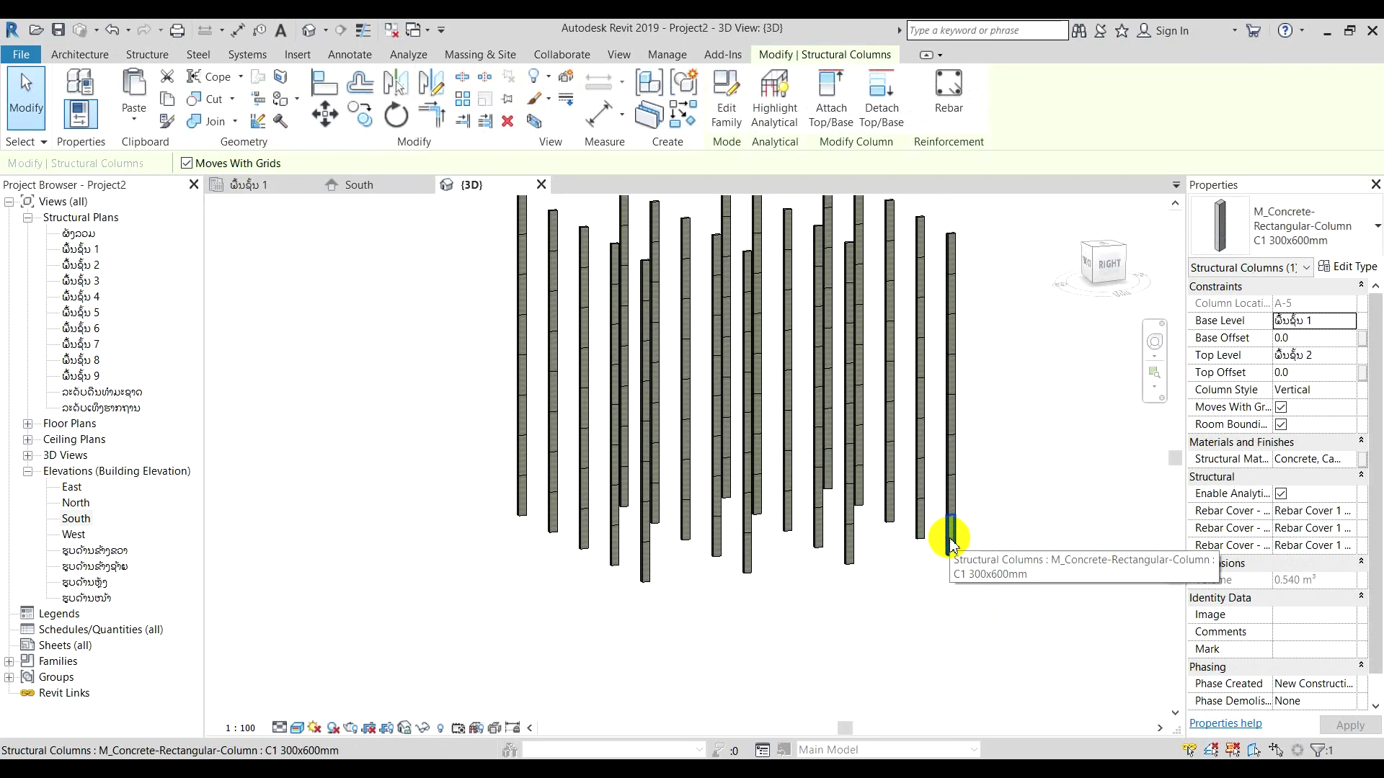
pyautogui.press('s')
pyautogui.press('a')
pyautogui.moveTo(939, 550)
pyautogui.keyDown('shift'); pyautogui.mouseDown(button='middle')
pyautogui.moveTo(914, 581)
pyautogui.moveTo(952, 607)
pyautogui.moveTo(970, 565)
pyautogui.moveTo(958, 555)
pyautogui.mouseUp(button='middle'); pyautogui.keyUp('shift')
pyautogui.click(953, 608)
pyautogui.scroll(3, 957, 581)
pyautogui.scroll(-2, 959, 554)
# Step: Switch the 3D view to the Right side and window-select only the lowest storey of columns
pyautogui.click(1106, 264)
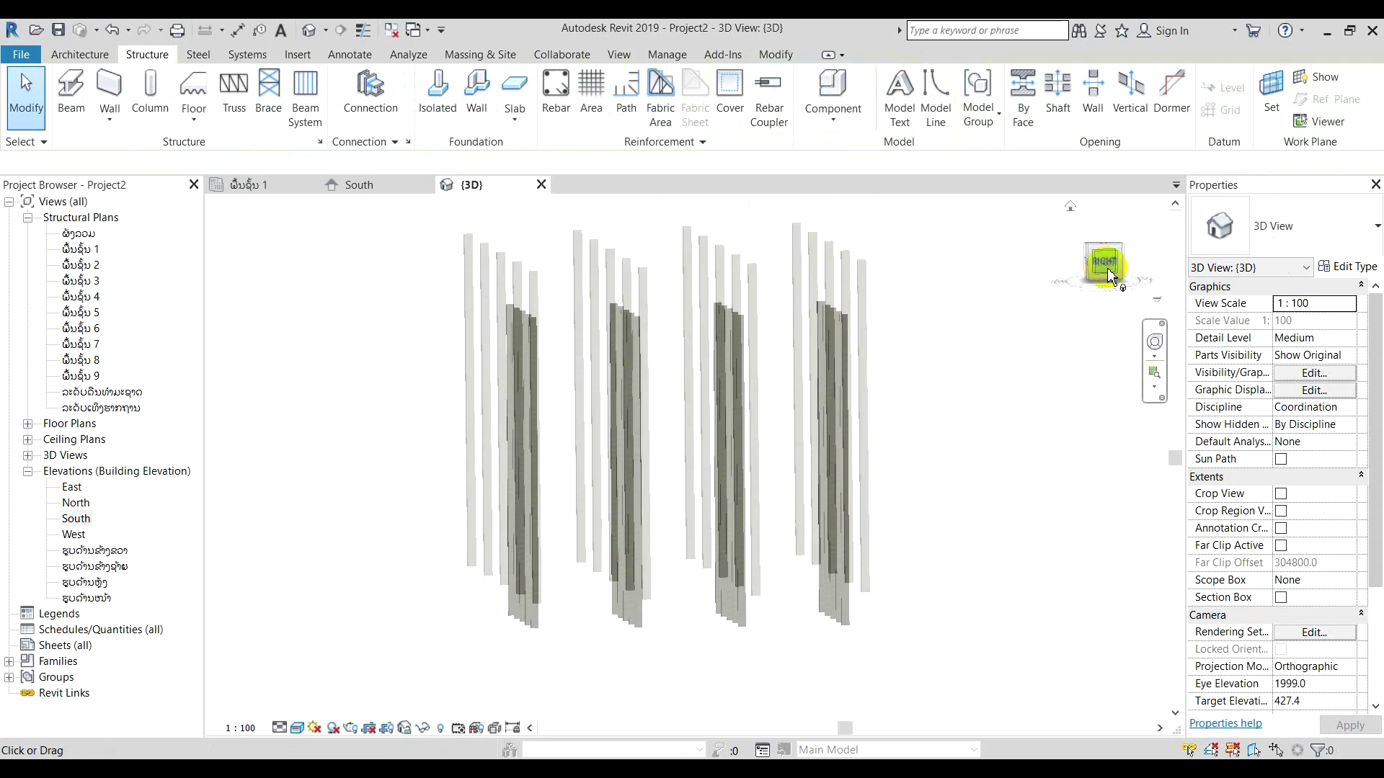
pyautogui.scroll(3, 932, 666)
pyautogui.scroll(-1, 855, 627)
pyautogui.moveTo(782, 627); pyautogui.dragTo(890, 609, button='middle')
pyautogui.scroll(1, 729, 584)
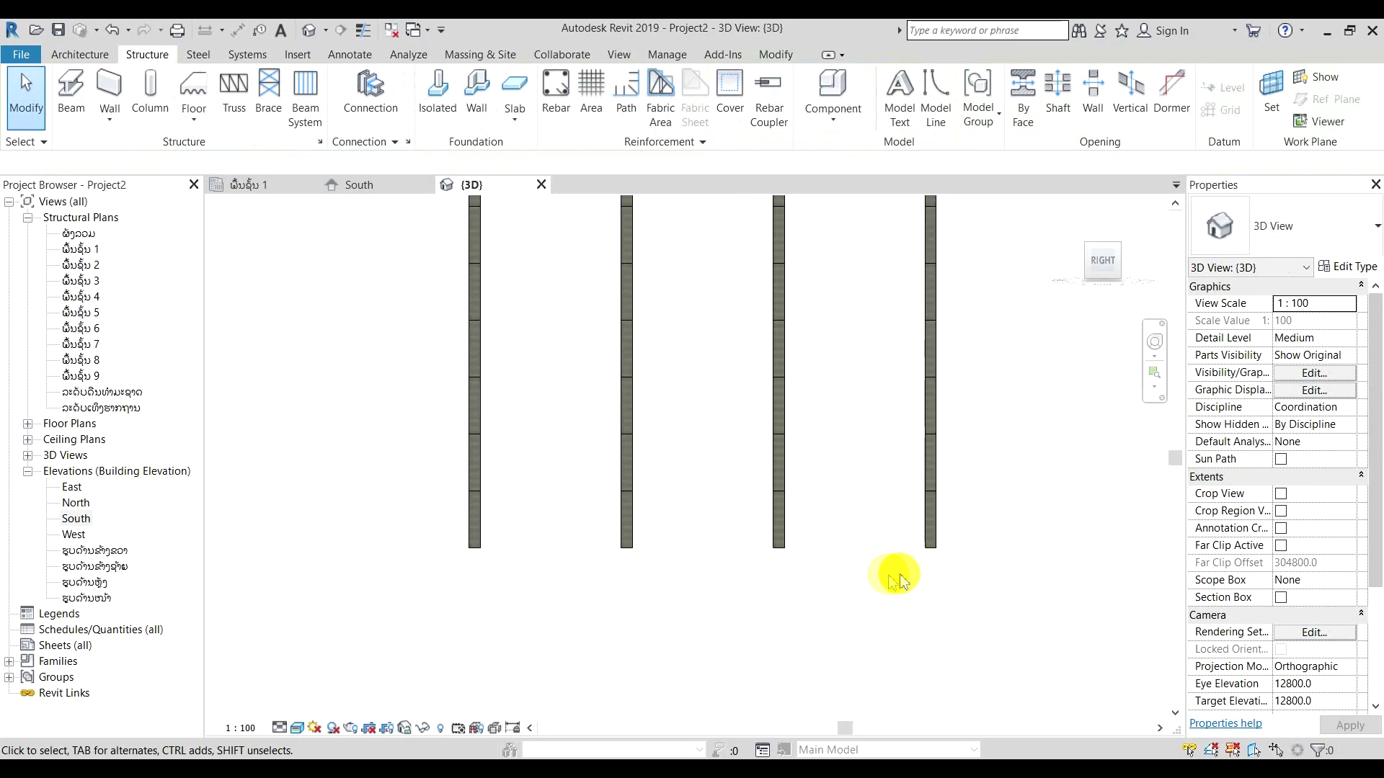
pyautogui.moveTo(990, 523); pyautogui.dragTo(426, 588)
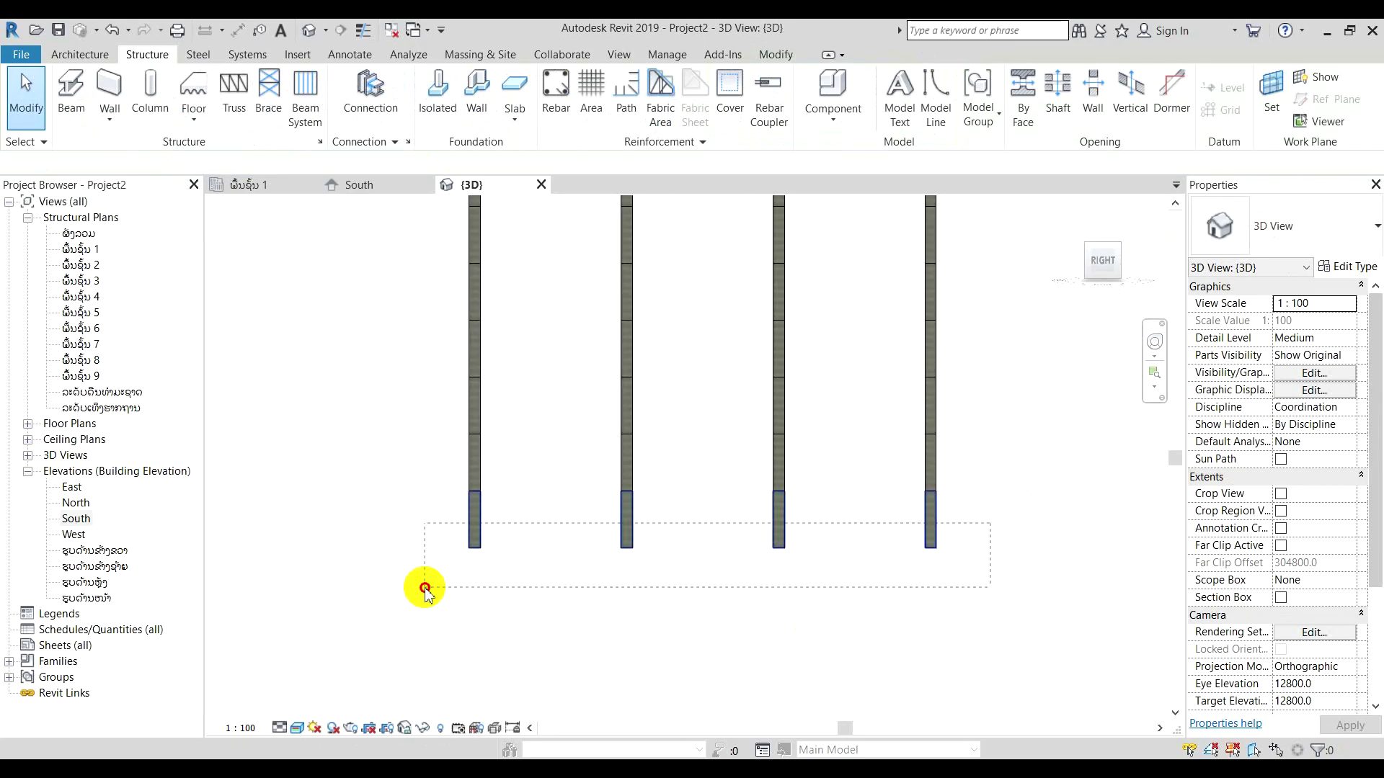
pyautogui.moveTo(425, 589); pyautogui.dragTo(426, 586)
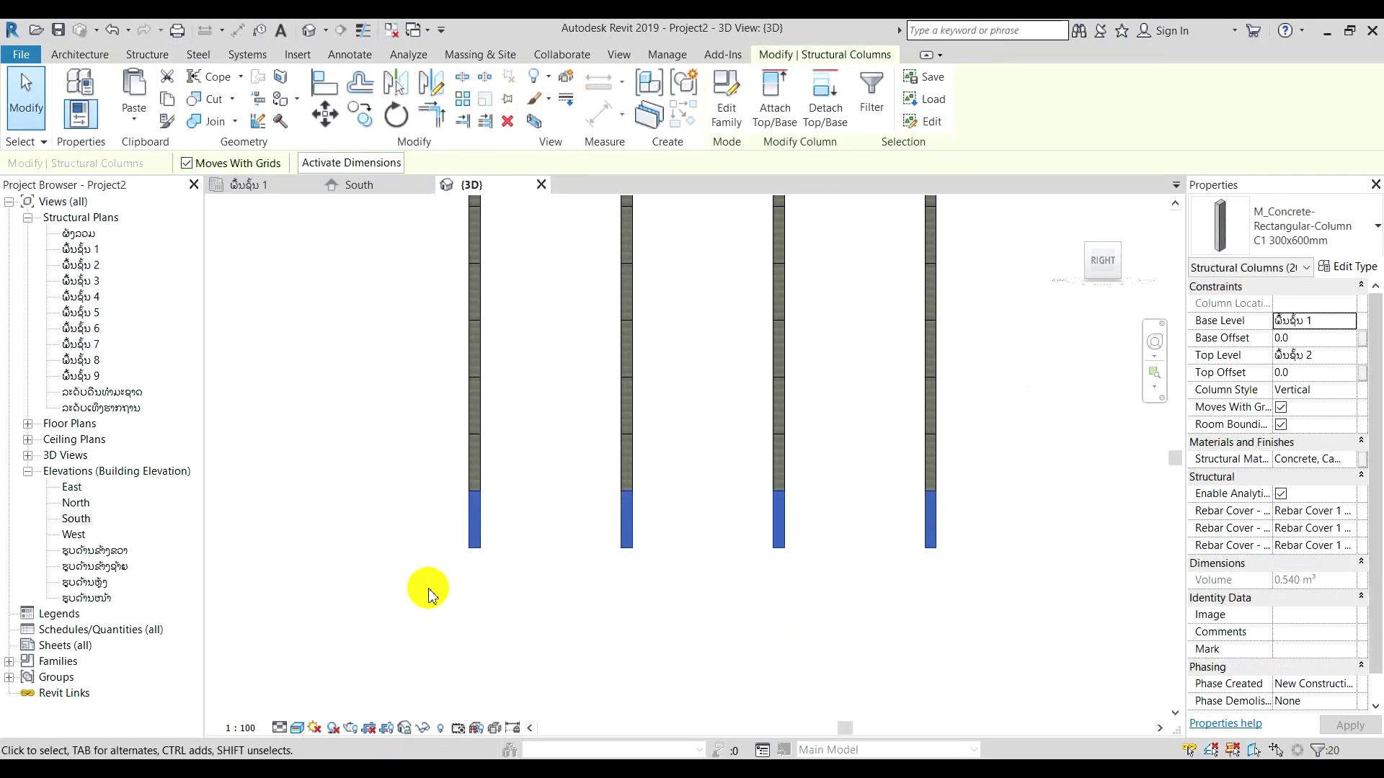
pyautogui.click(430, 559)
pyautogui.moveTo(393, 477); pyautogui.dragTo(1156, 582)
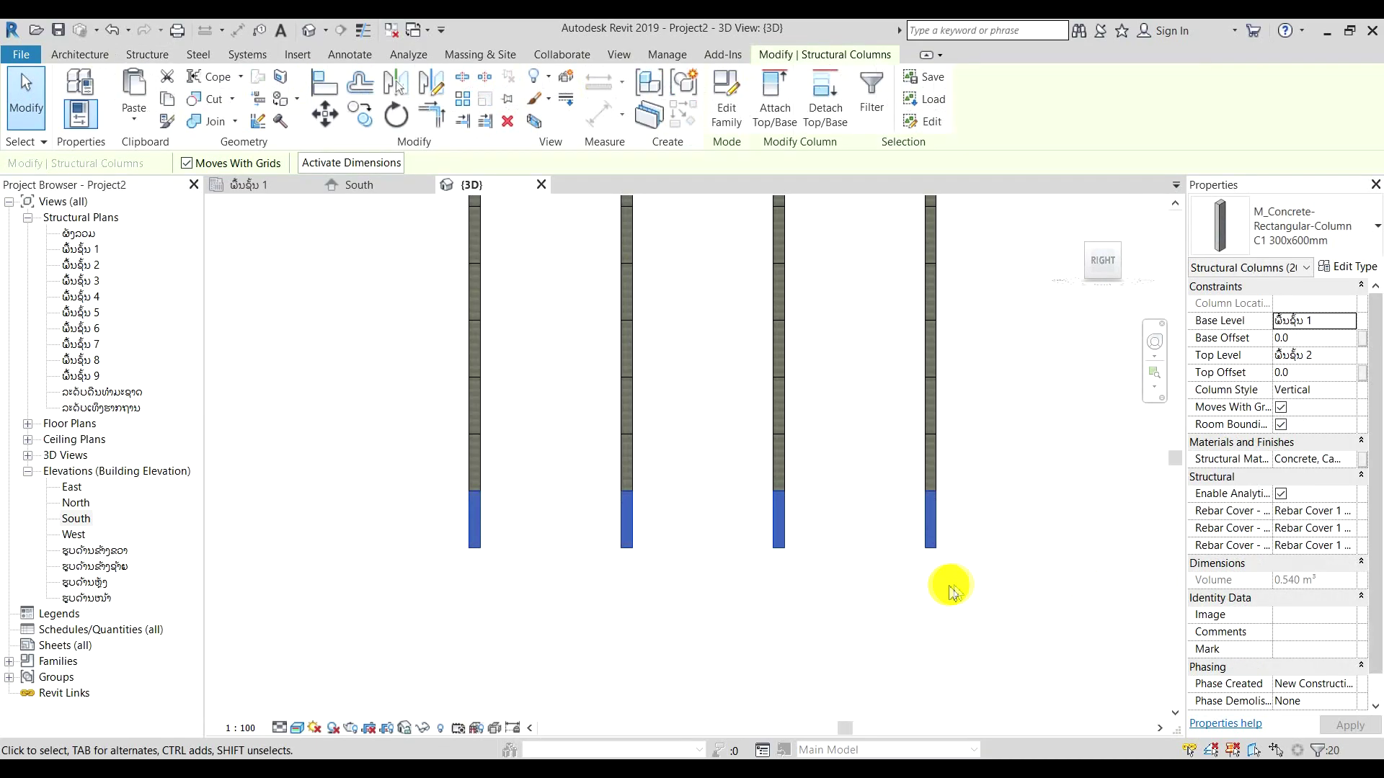
# Step: Copy the selected lowest columns to the clipboard and paste them aligned to level ພື້ນຊັ້ນ 1
pyautogui.keyDown('shift'); pyautogui.moveTo(942, 589); pyautogui.dragTo(919, 650, button='middle'); pyautogui.keyUp('shift')
pyautogui.moveTo(1015, 651); pyautogui.dragTo(966, 580, button='middle')
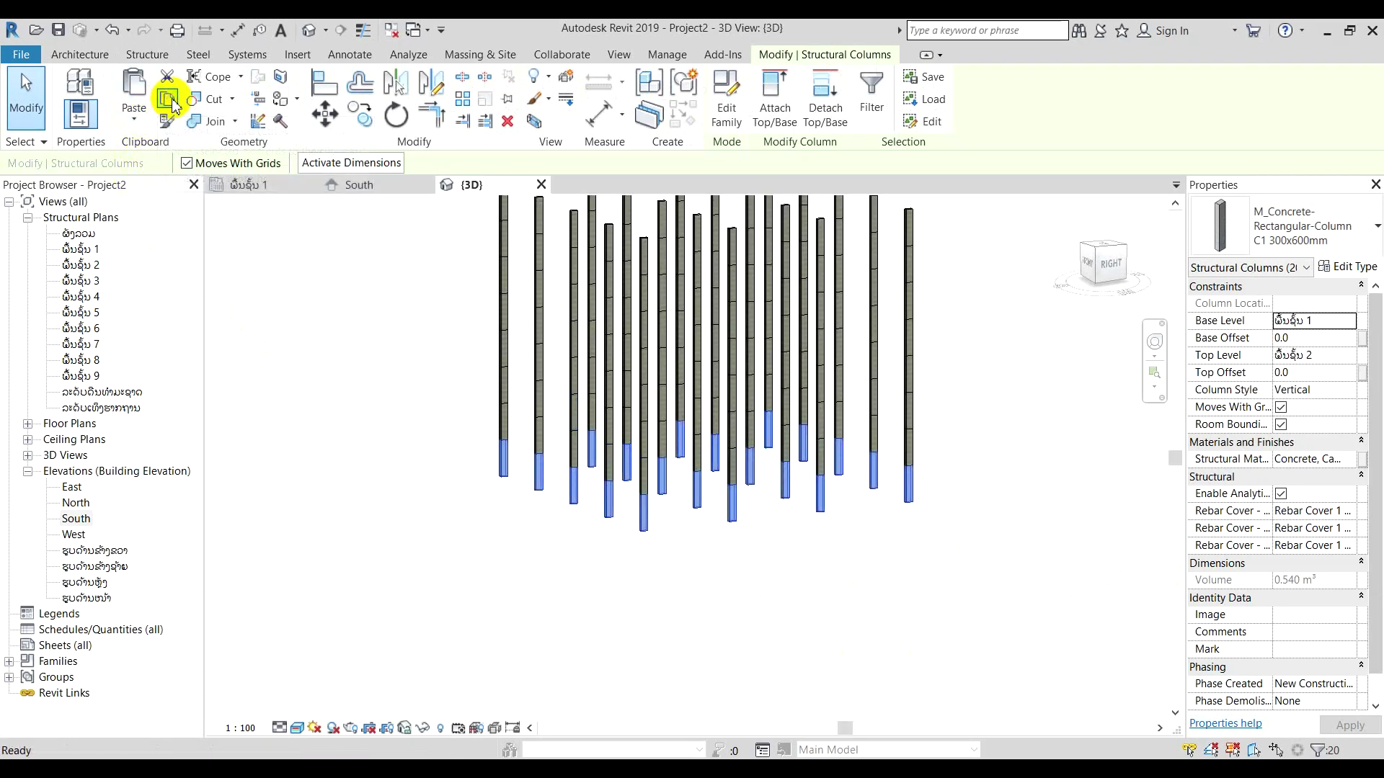
pyautogui.click(130, 119)
pyautogui.click(180, 185)
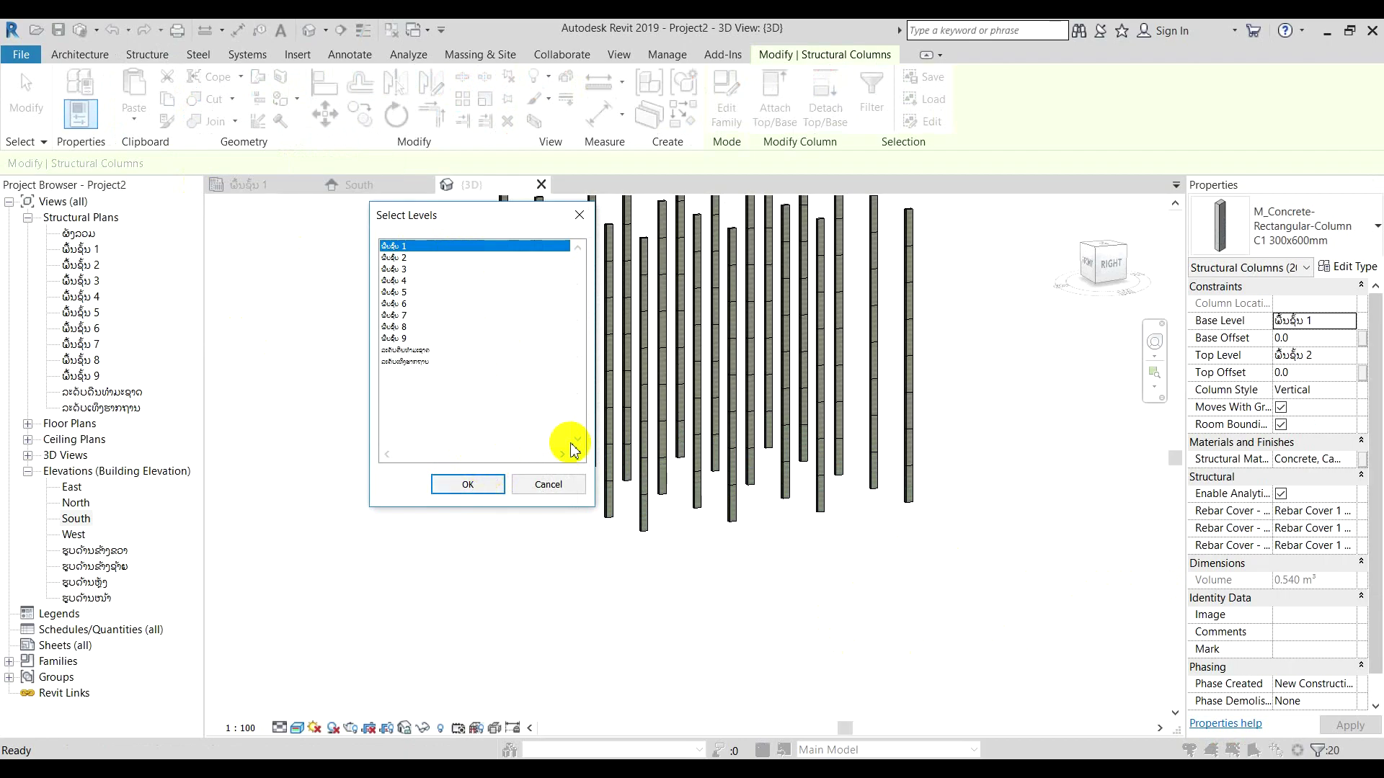
pyautogui.click(487, 487)
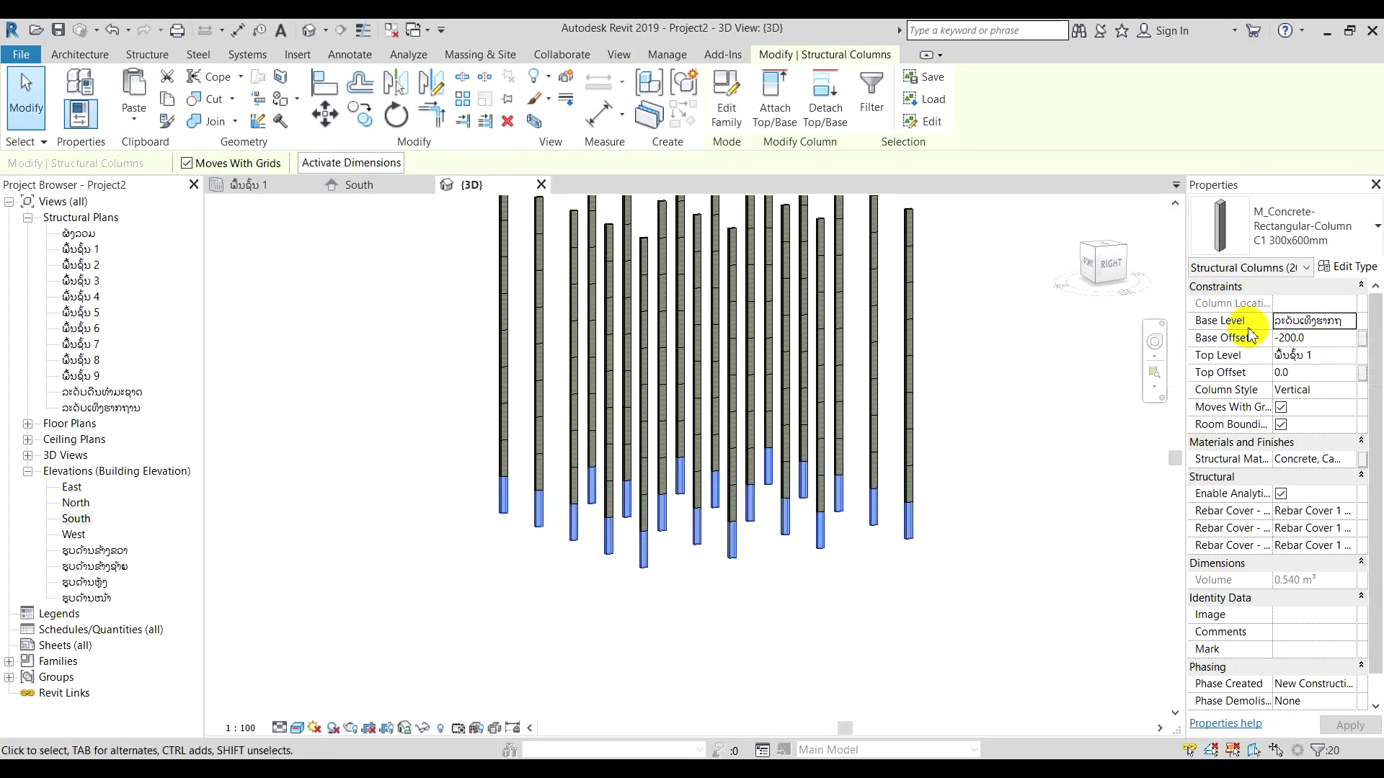
# Step: Set the base offset of the newly pasted lowest columns to 0, apply it, and clear the selection
pyautogui.moveTo(1184, 304)
pyautogui.mouseDown()
pyautogui.moveTo(1279, 432)
pyautogui.moveTo(1366, 441)
pyautogui.mouseUp()
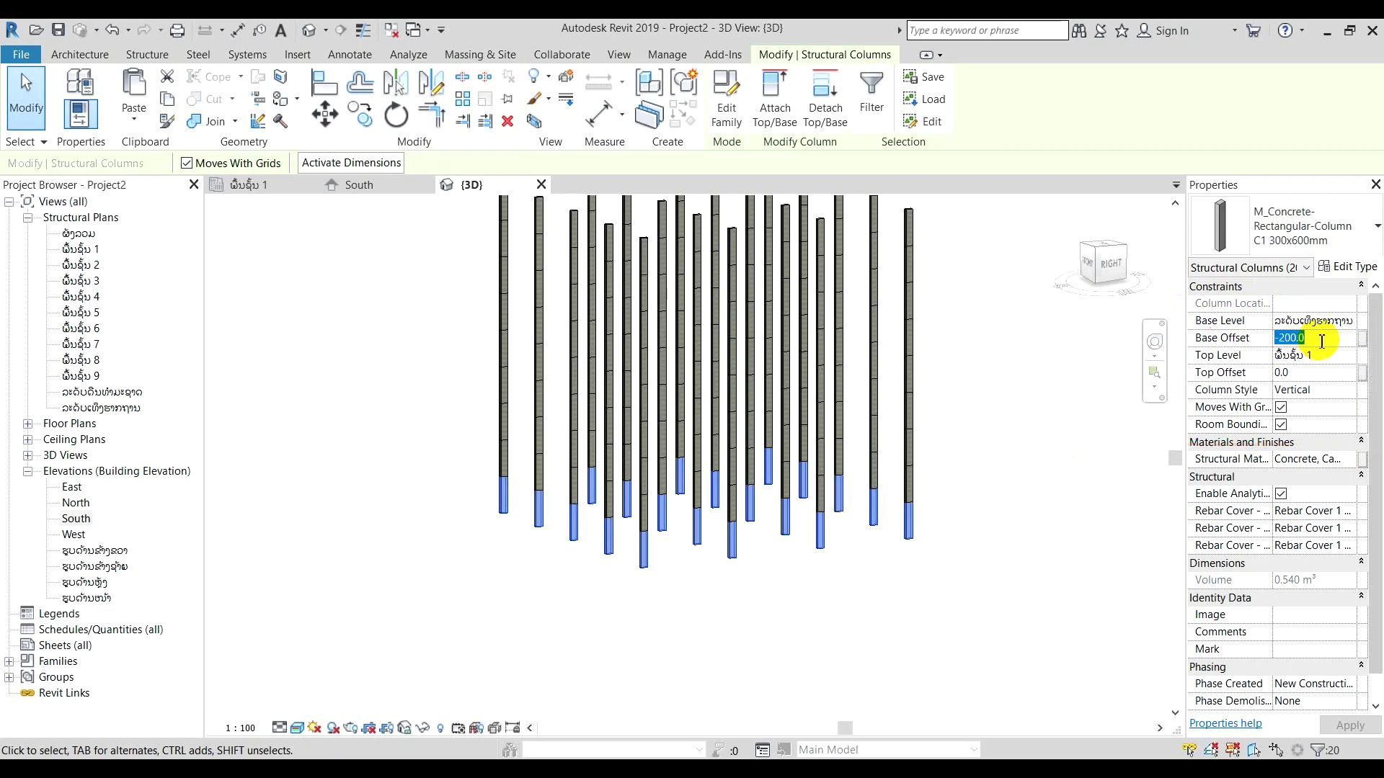
pyautogui.click(1321, 342)
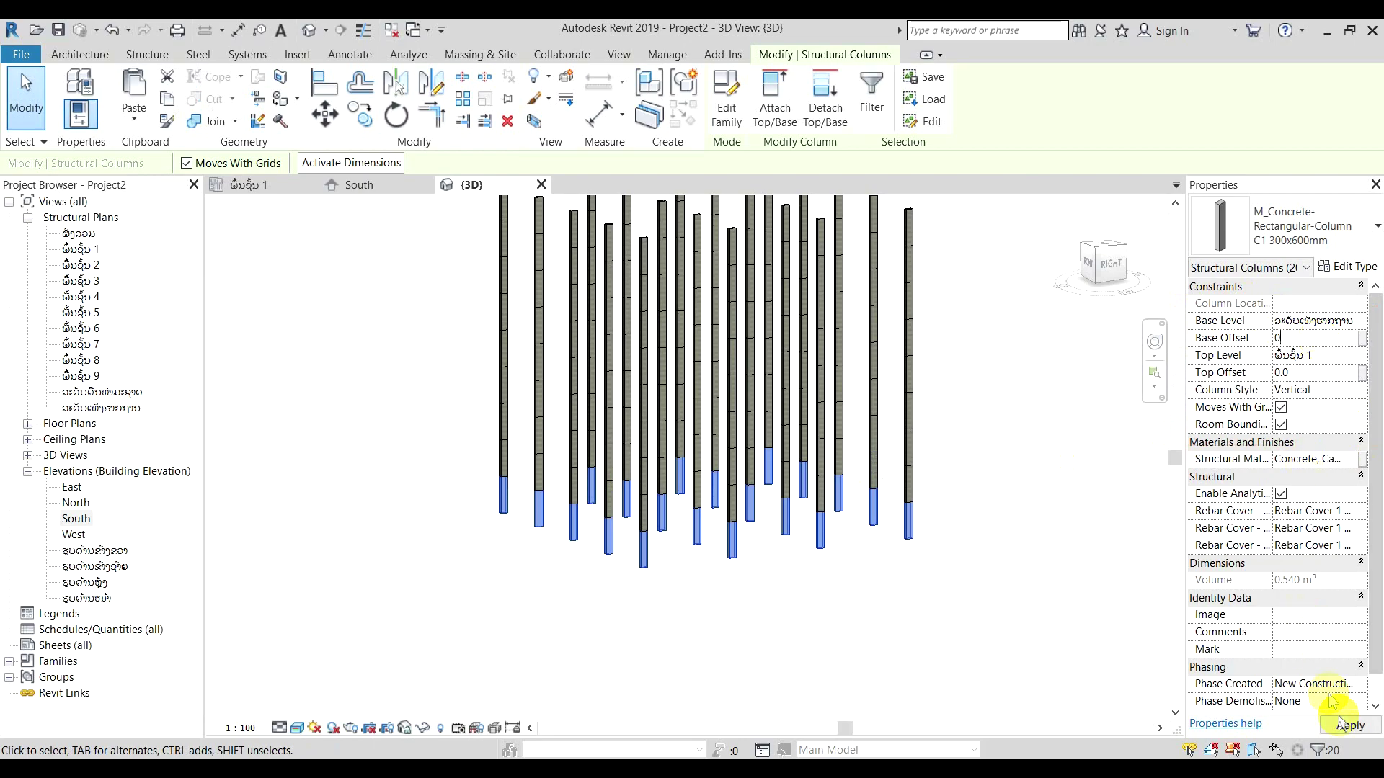
pyautogui.click(1349, 726)
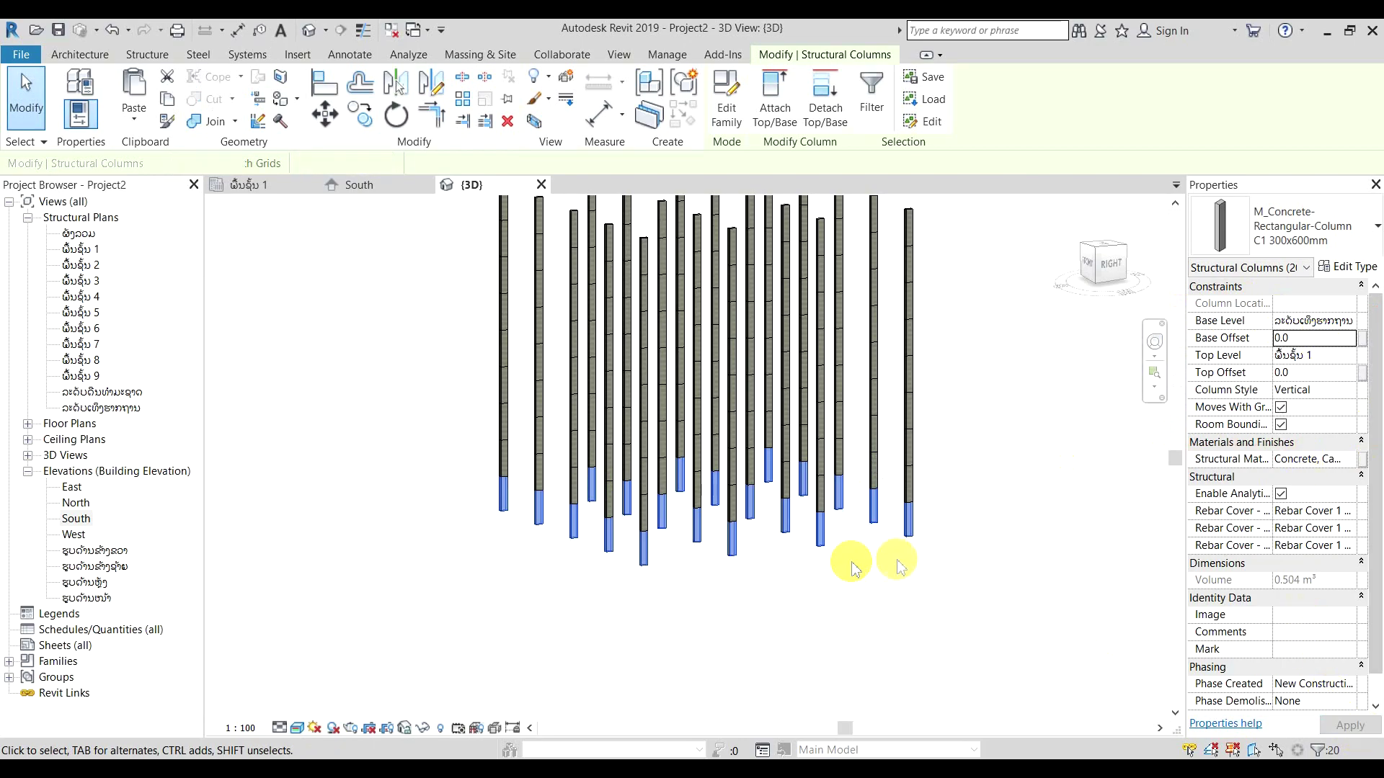
pyautogui.click(1002, 559)
pyautogui.keyDown('shift'); pyautogui.moveTo(1005, 507); pyautogui.dragTo(713, 755, button='middle'); pyautogui.keyUp('shift')
pyautogui.moveTo(922, 580)
pyautogui.keyDown('shift'); pyautogui.mouseDown(button='middle')
pyautogui.moveTo(778, 565)
pyautogui.moveTo(841, 586)
pyautogui.moveTo(930, 577)
pyautogui.mouseUp(button='middle'); pyautogui.keyUp('shift')
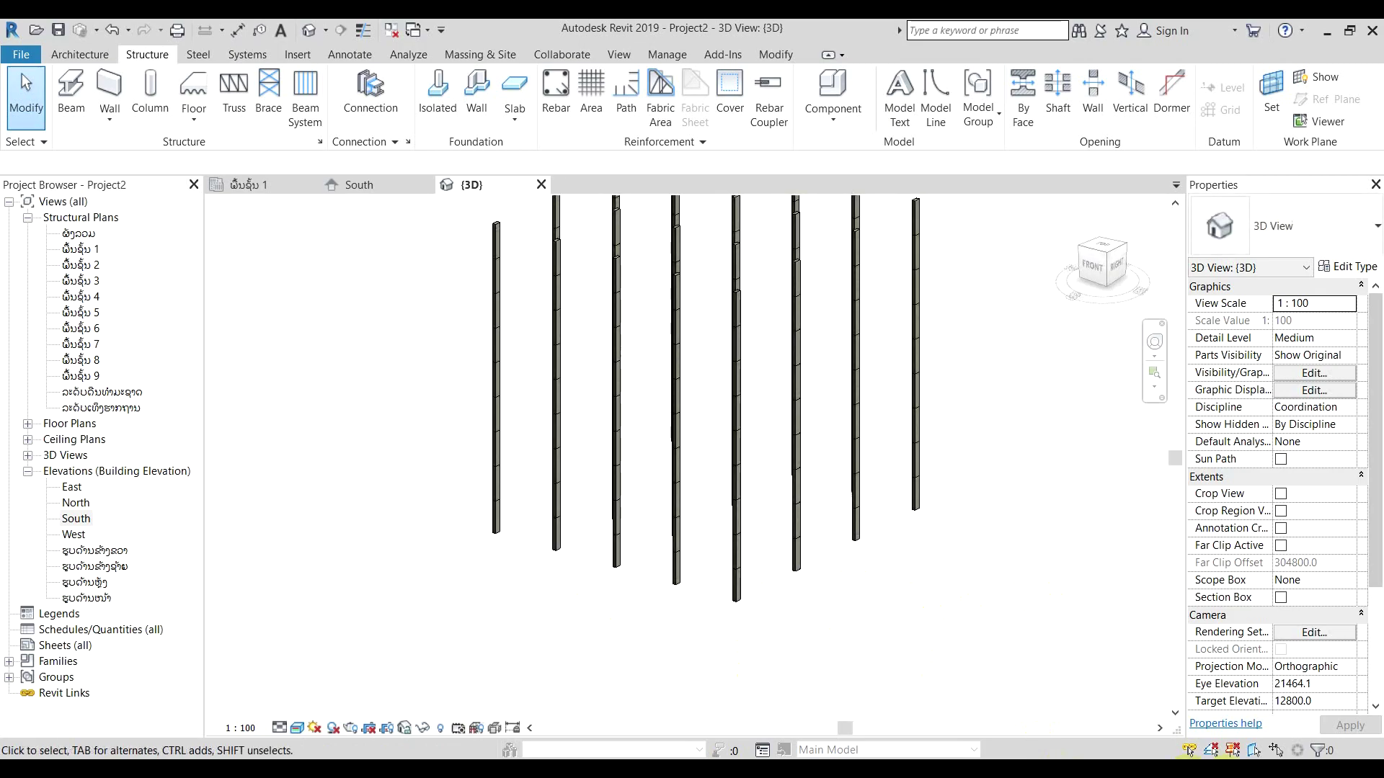